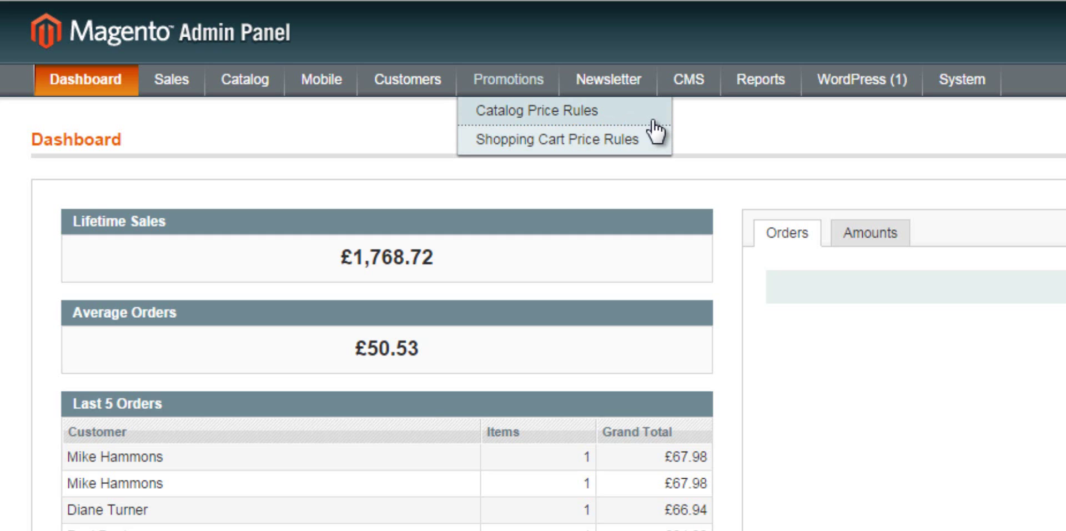
# Open the Trade Prices catalog price rule and review its general information, including the date range fields
pyautogui.click(574, 110)
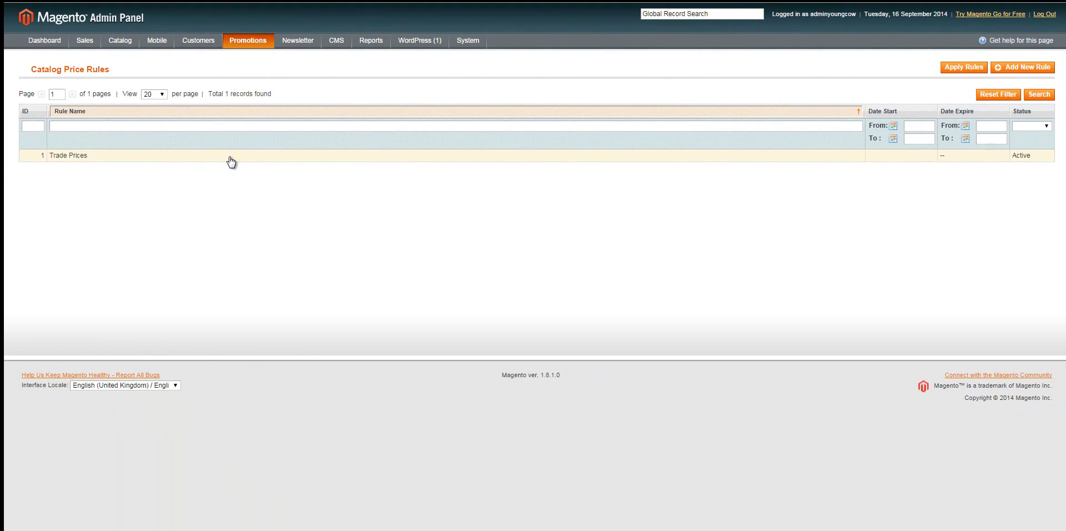
pyautogui.click(109, 158)
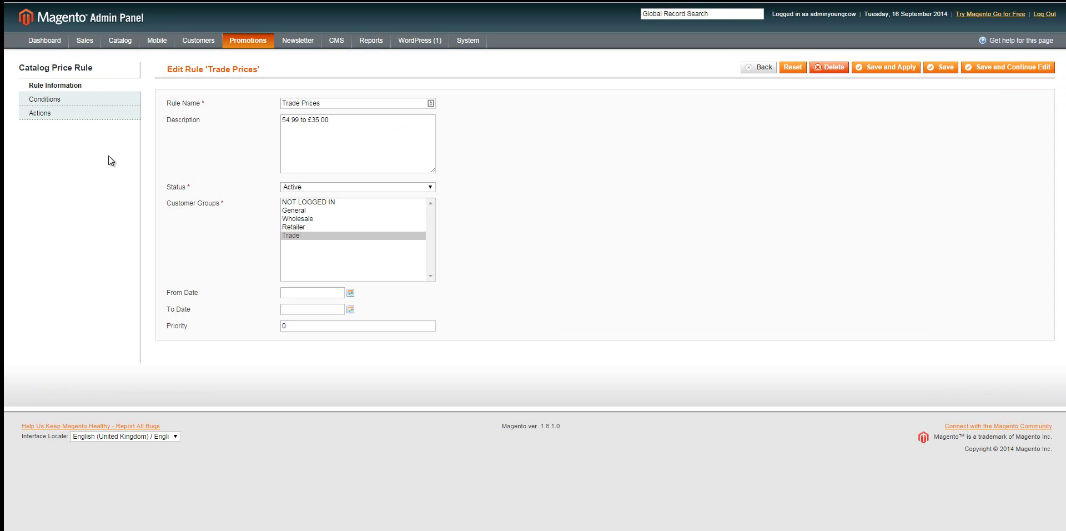
pyautogui.click(371, 99)
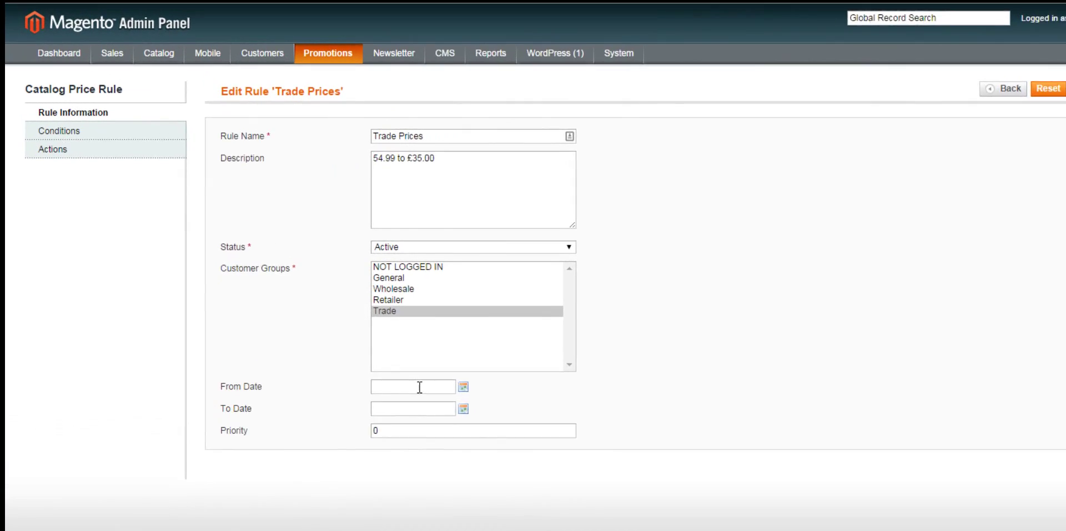
pyautogui.click(420, 387)
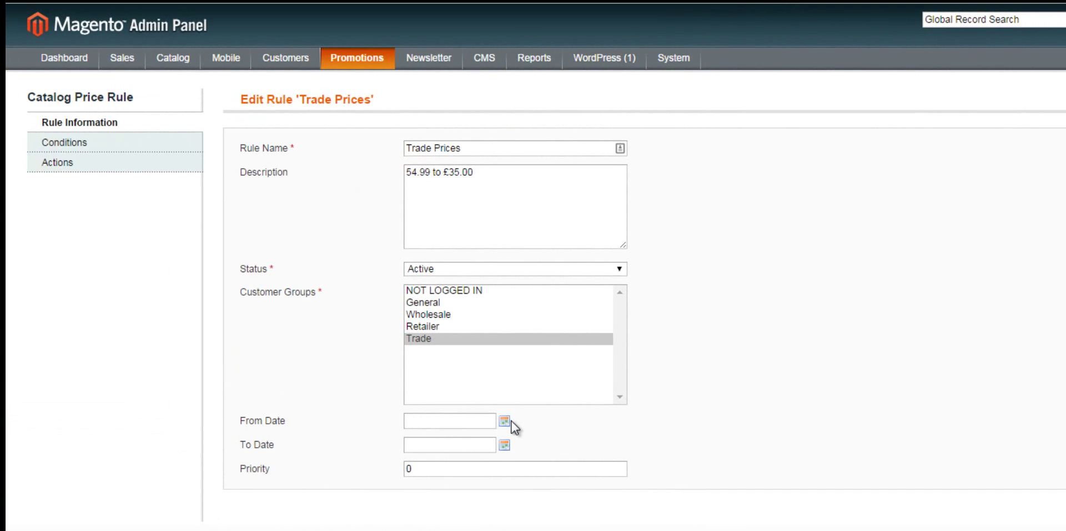
pyautogui.click(462, 445)
# Examine which product categories are selected in the Trade Prices rule's category condition
pyautogui.click(136, 146)
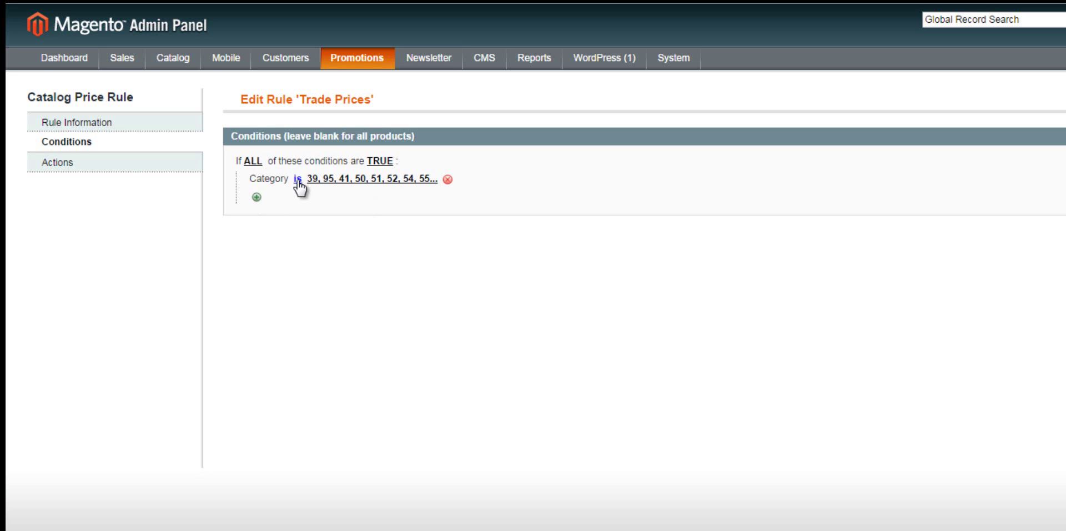
pyautogui.click(352, 178)
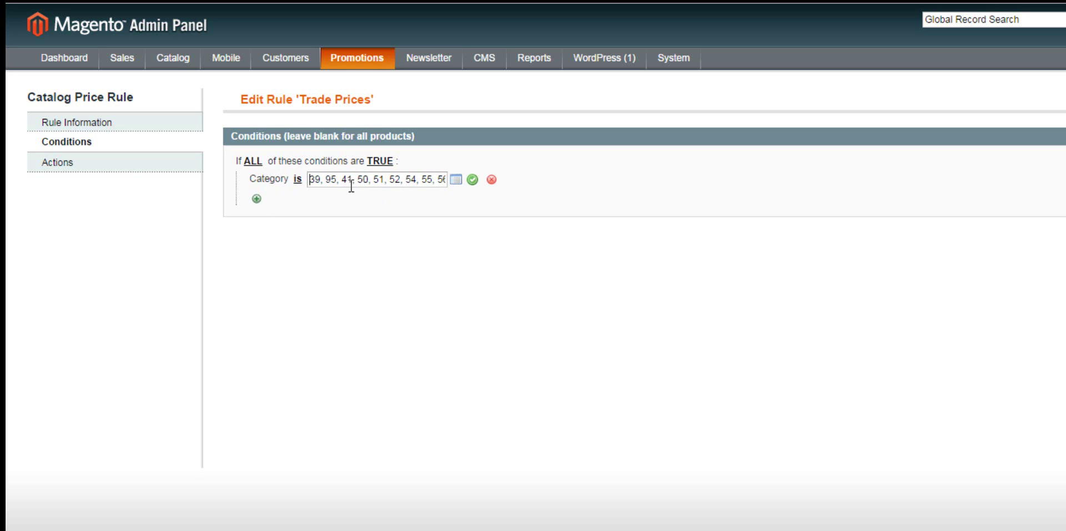
pyautogui.click(455, 183)
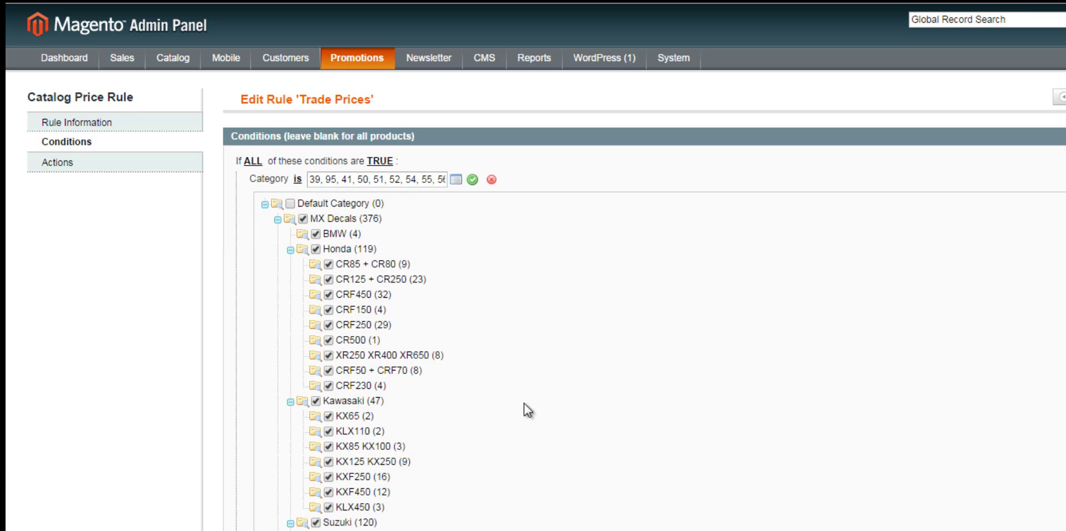
pyautogui.scroll(-6, 424, 511)
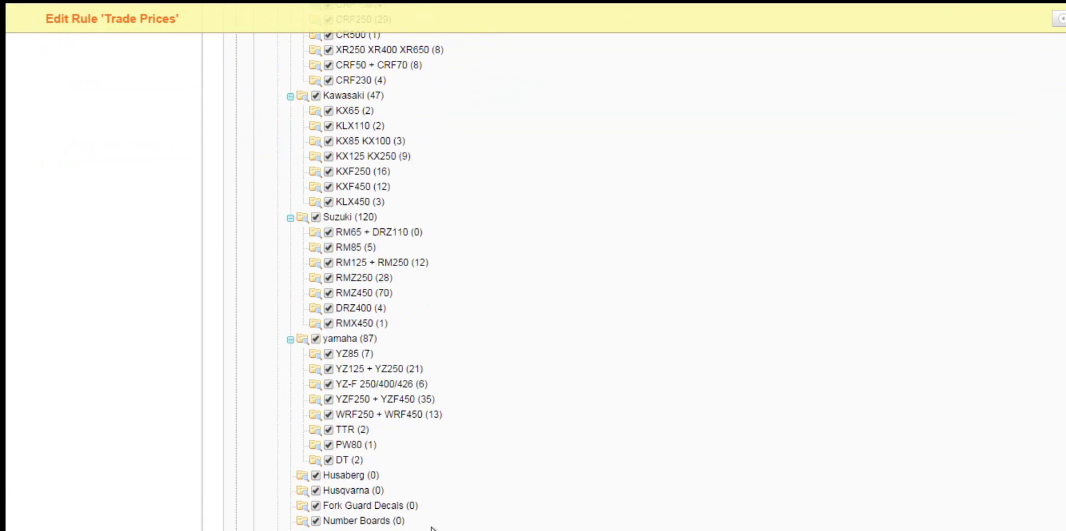
pyautogui.scroll(2, 383, 491)
pyautogui.scroll(5, 383, 491)
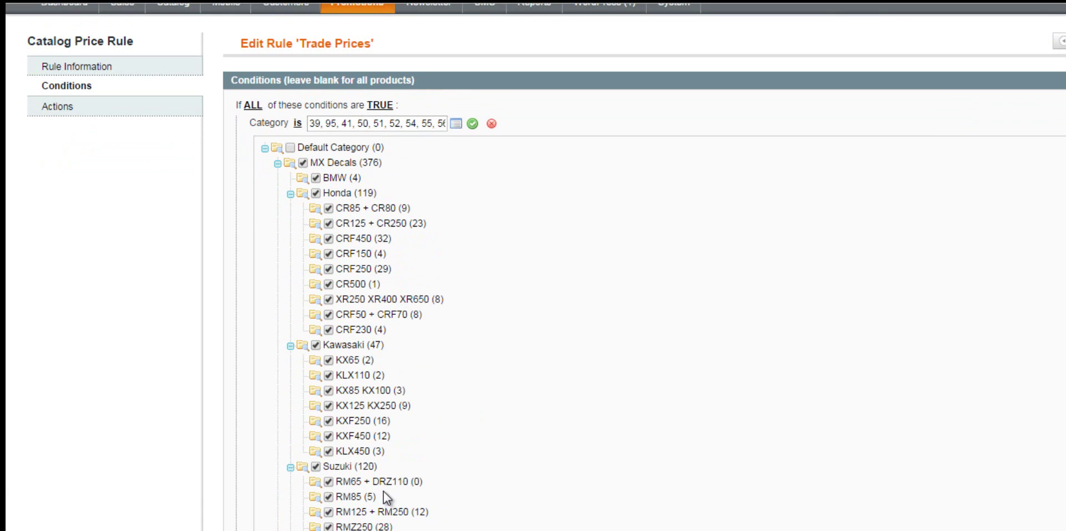
pyautogui.scroll(-1, 351, 251)
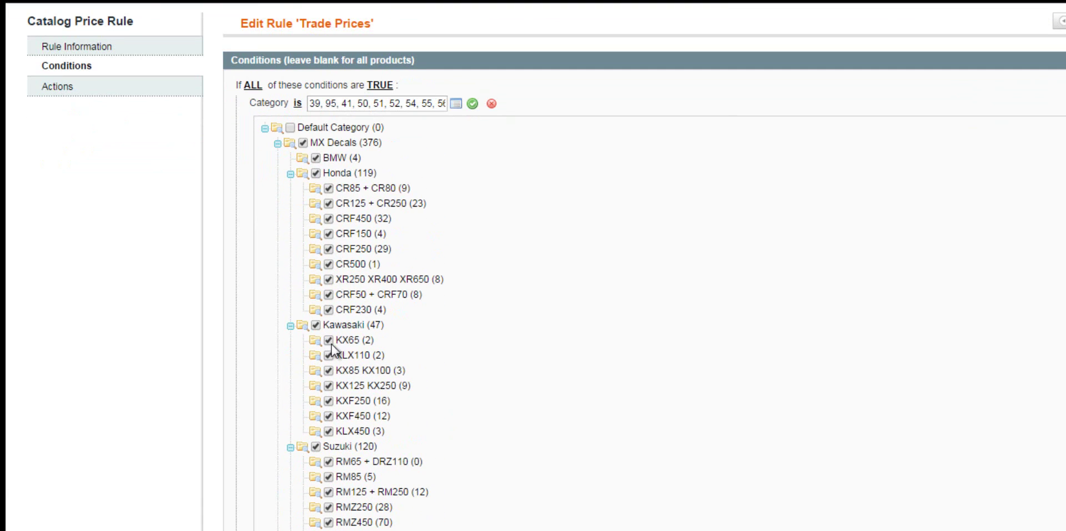
pyautogui.click(472, 104)
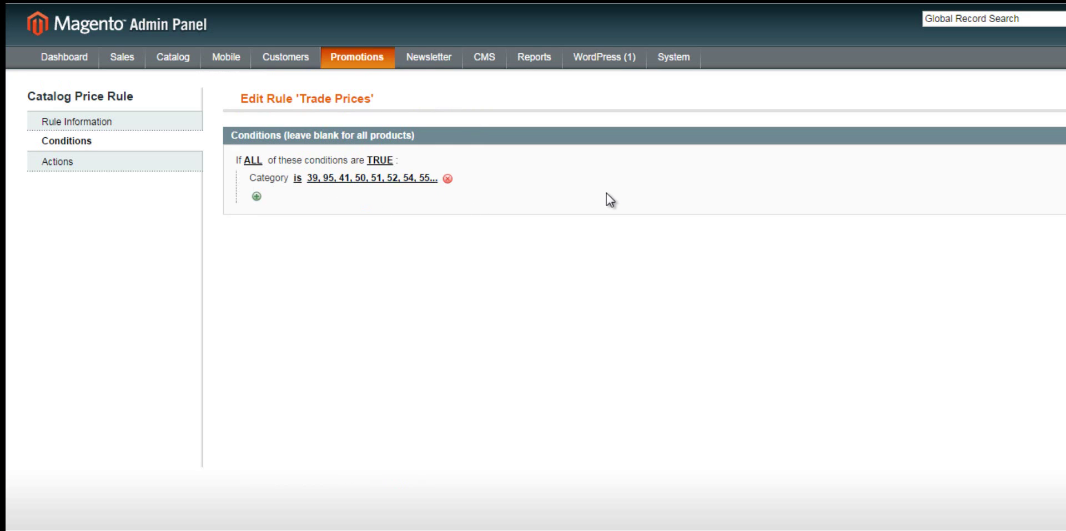
# Review the Trade Prices rule's discount actions, revisit its conditions and general information, and return to the catalog price rules list
pyautogui.click(173, 171)
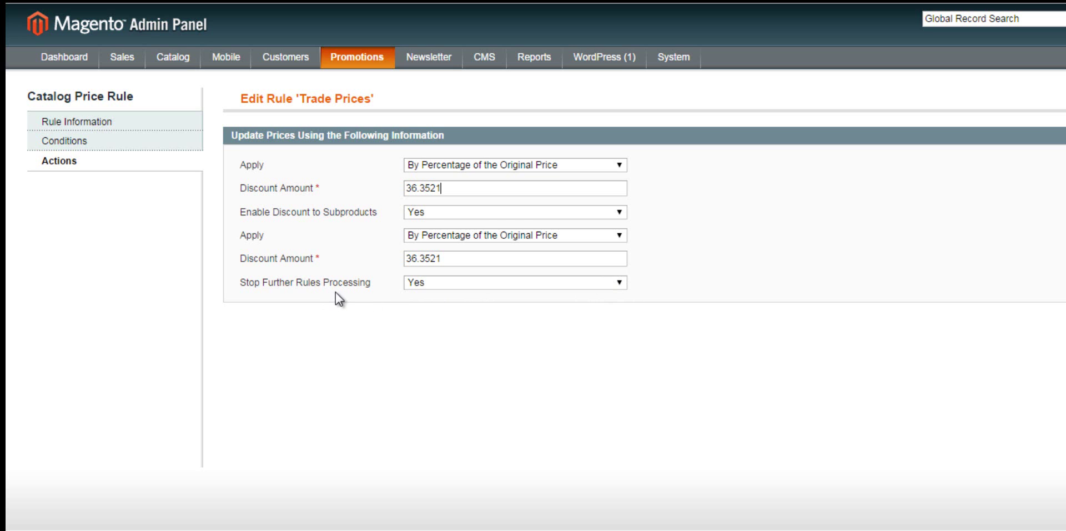
pyautogui.click(150, 140)
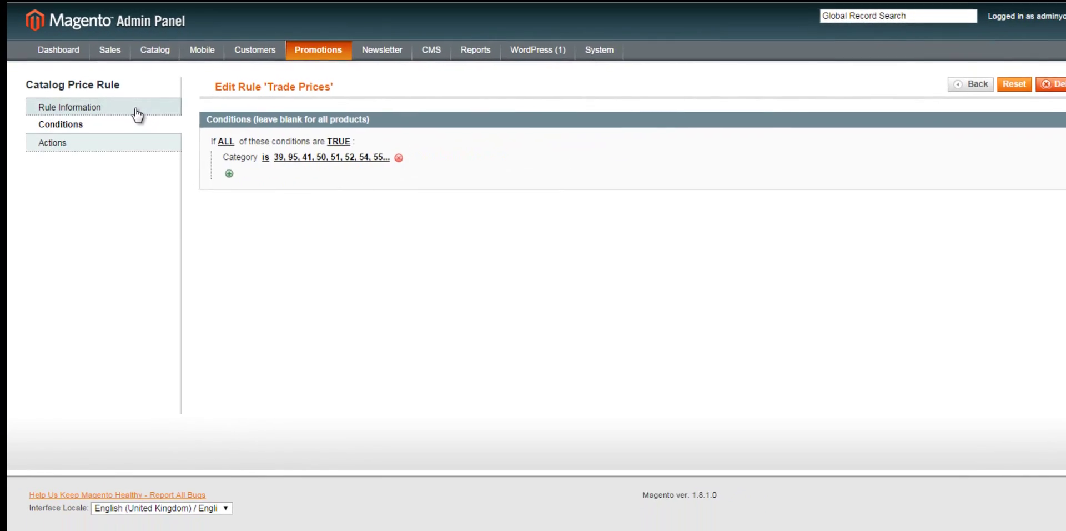
pyautogui.click(136, 111)
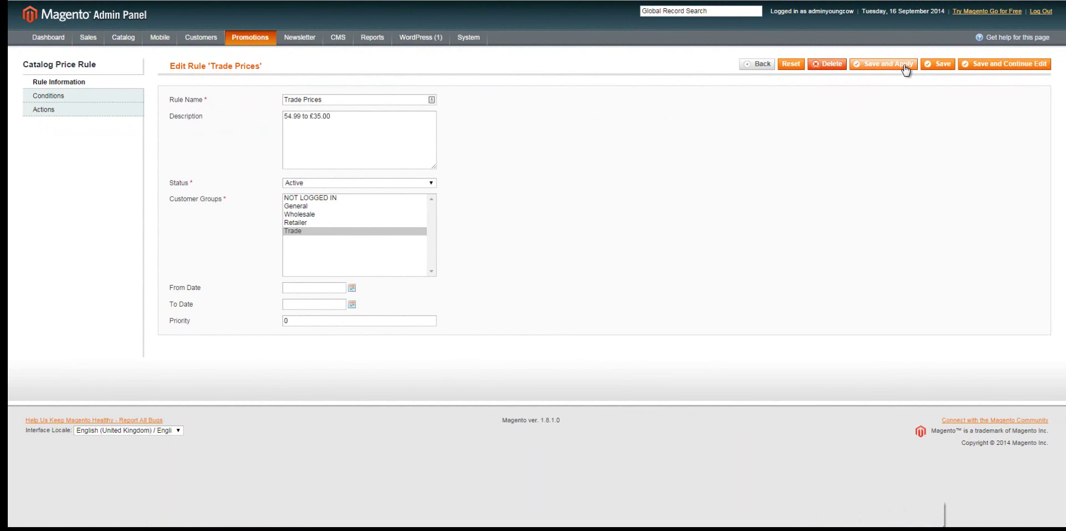
pyautogui.click(764, 64)
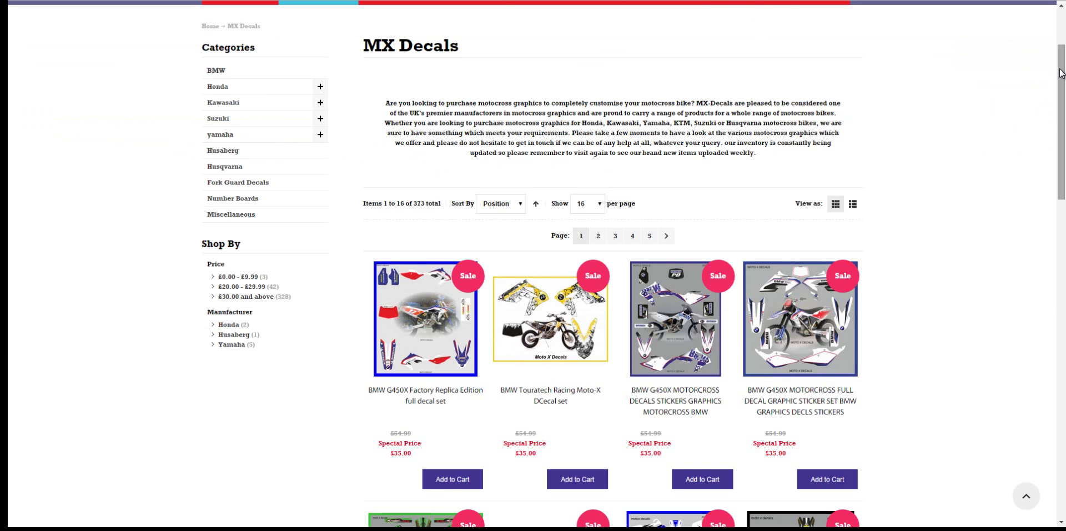
# On the storefront, check the special prices of the MX Decals products while logged in
pyautogui.moveTo(1061, 73)
pyautogui.mouseDown()
pyautogui.moveTo(1063, 54)
pyautogui.moveTo(1064, 83)
pyautogui.mouseUp()
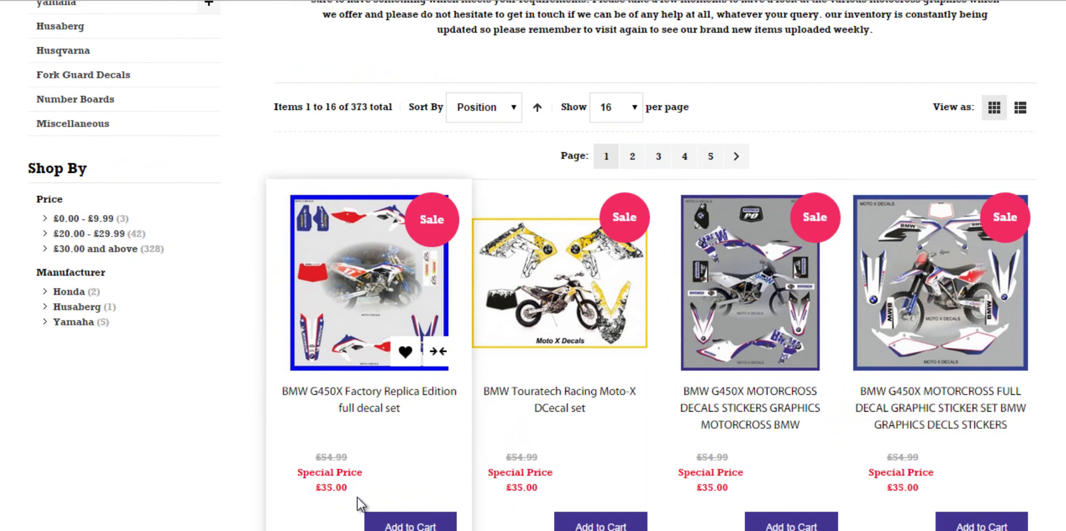
pyautogui.scroll(2, 359, 502)
pyautogui.scroll(4, 533, 265)
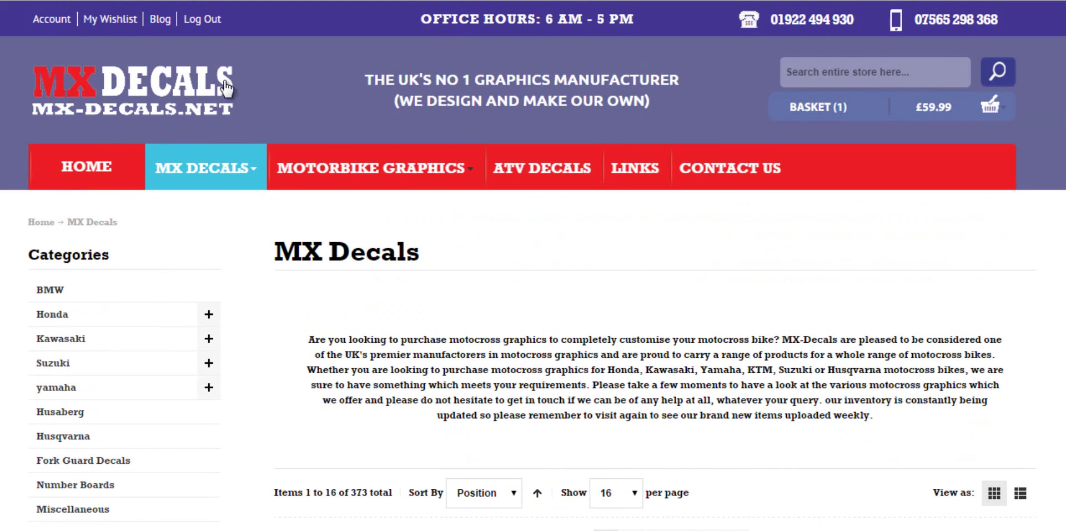
# Log out of the store account and view the MX Decals category as a guest to compare prices
pyautogui.click(194, 25)
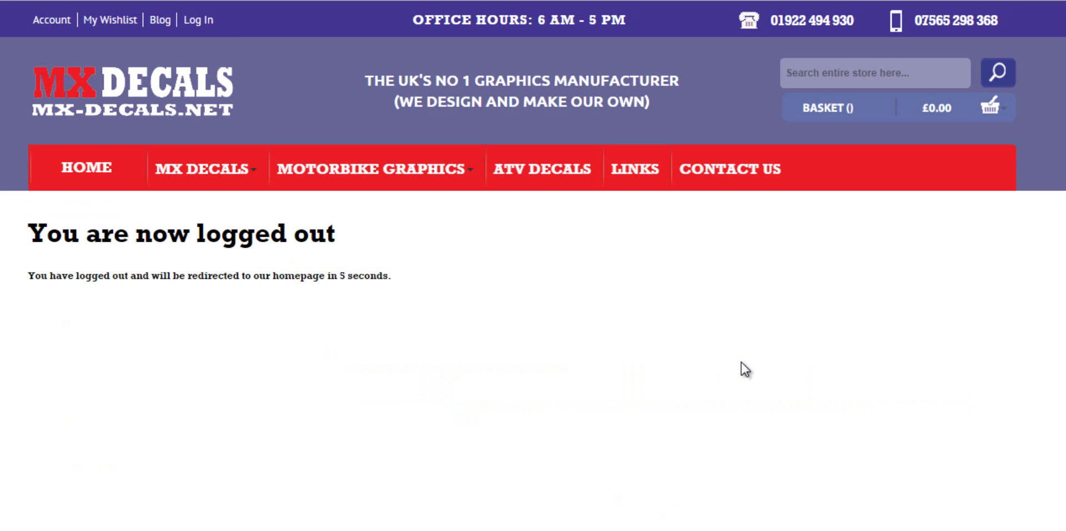
pyautogui.click(222, 171)
pyautogui.scroll(-5, 726, 306)
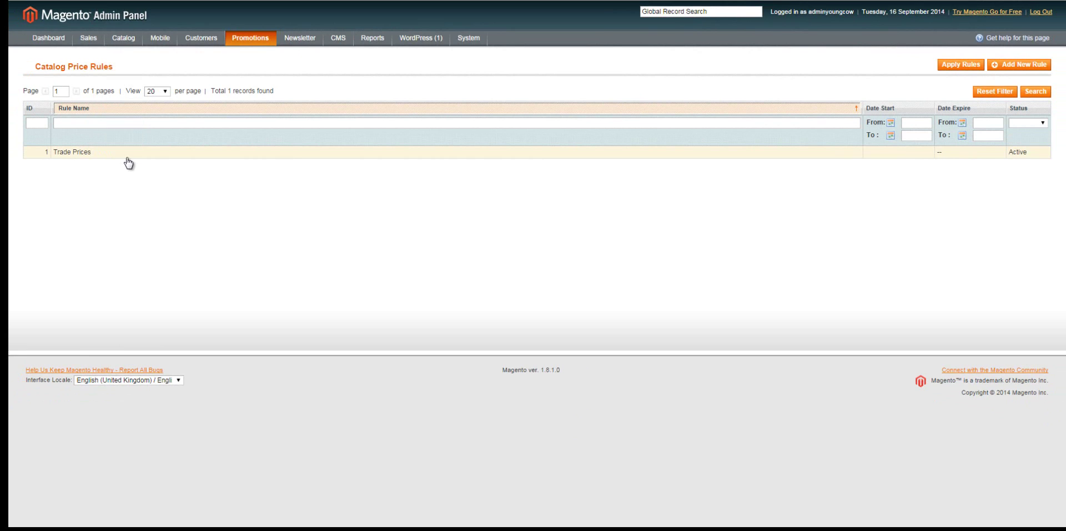
# In the Magento admin, start a new catalog price rule with status Active for the Trade customer group
pyautogui.moveTo(256, 35)
pyautogui.click(1010, 67)
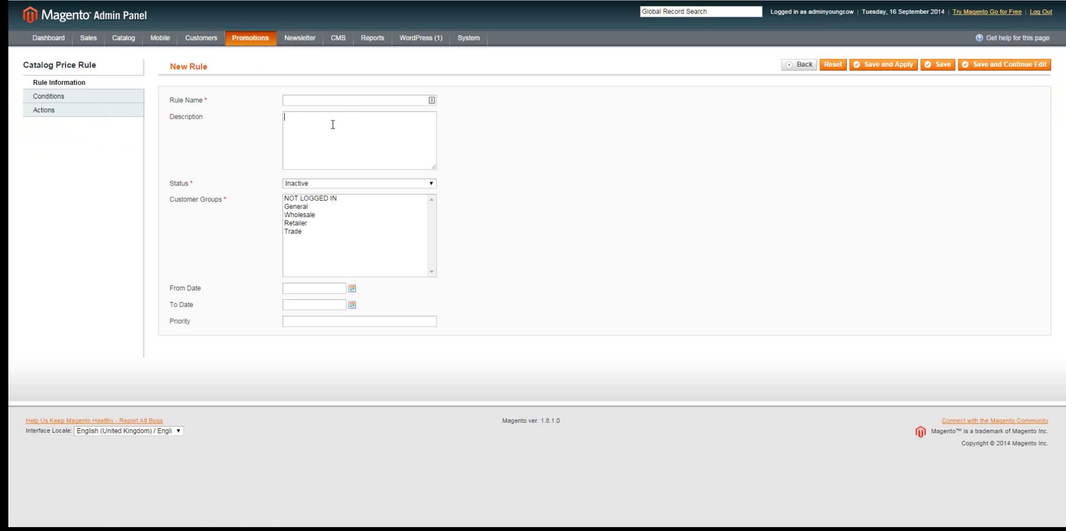
pyautogui.click(286, 99)
pyautogui.click(308, 183)
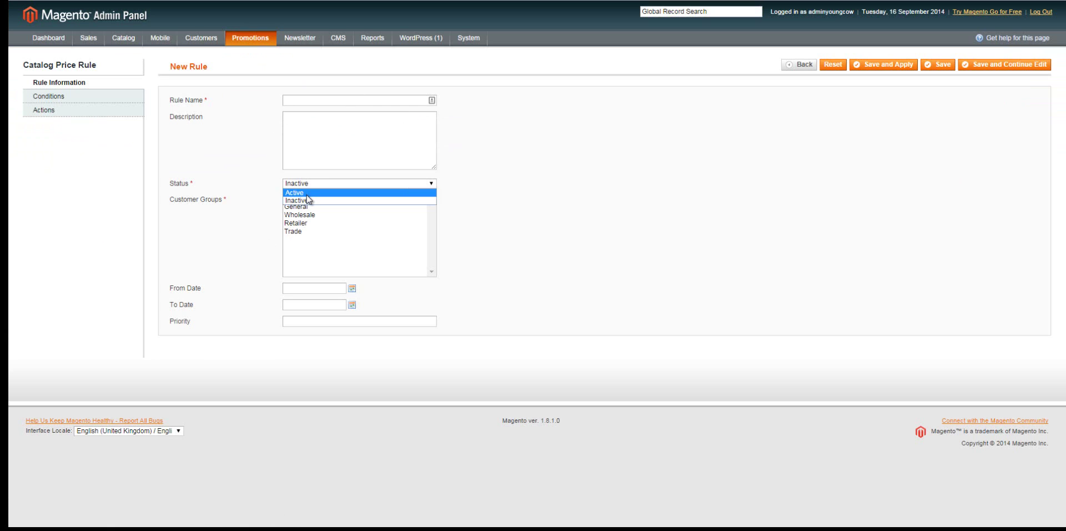
pyautogui.click(307, 193)
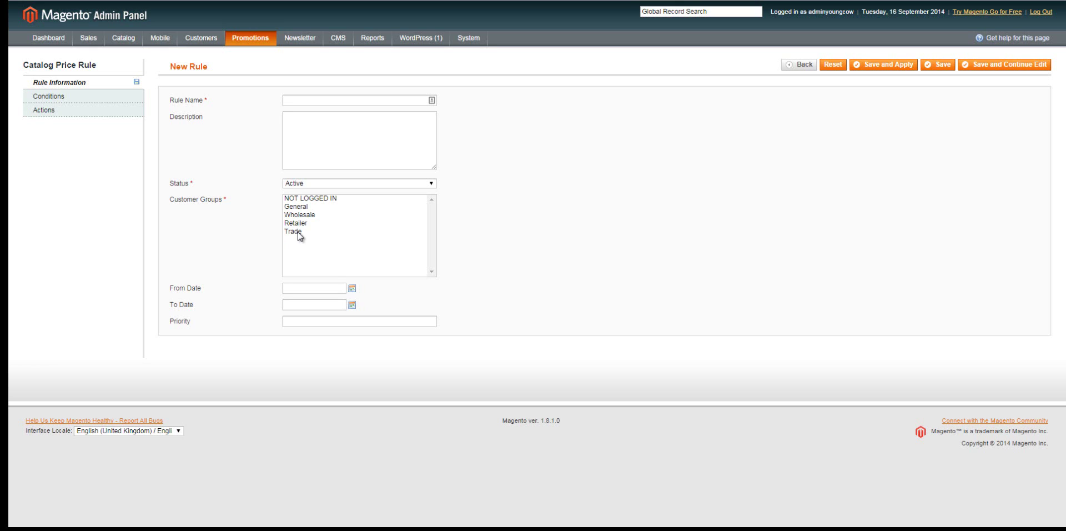
pyautogui.click(298, 233)
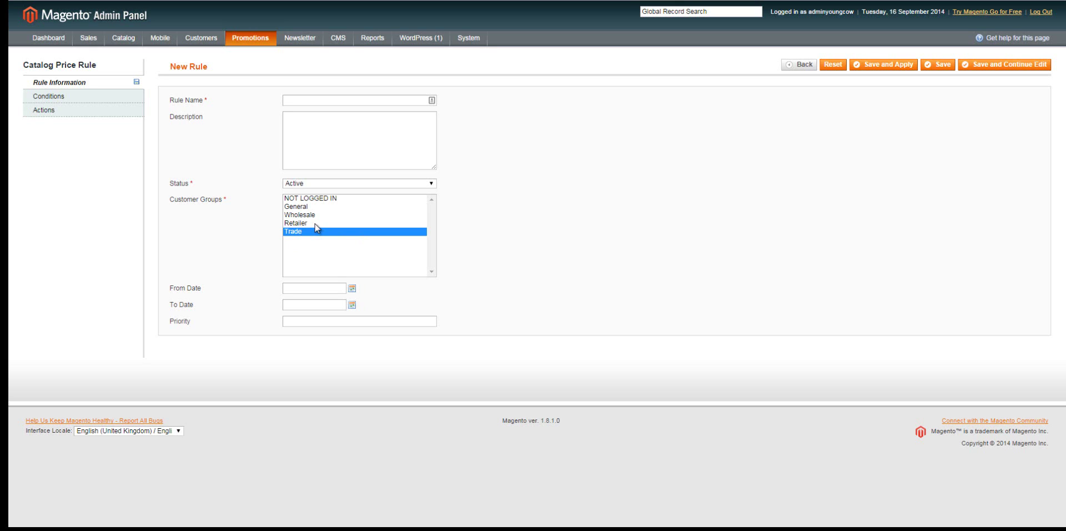
# Try adding the Retailer and Wholesale customer groups to the selection and deselect both again
pyautogui.keyDown('ctrl'); pyautogui.click(315, 223); pyautogui.keyUp('ctrl')
pyautogui.keyDown('ctrl'); pyautogui.click(317, 214); pyautogui.keyUp('ctrl')
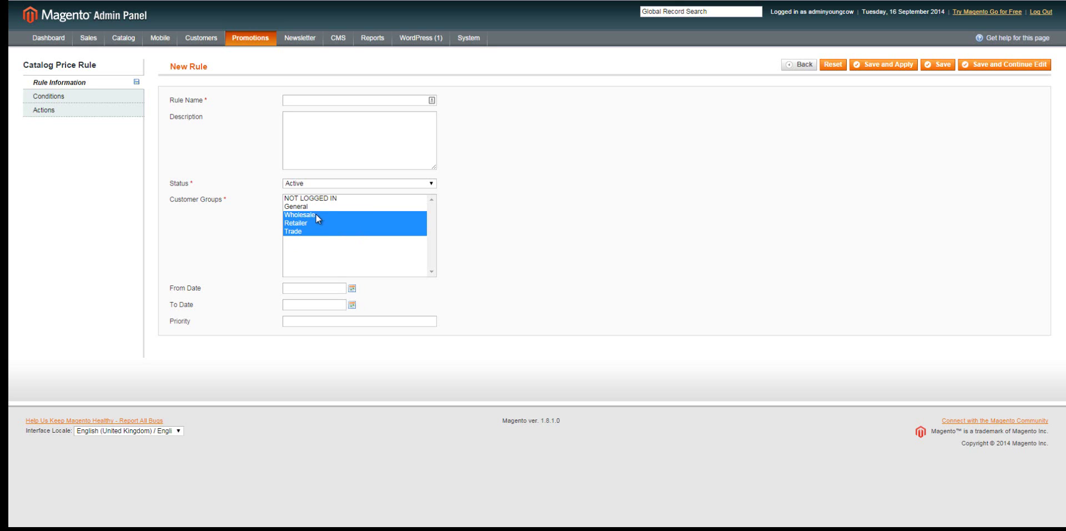
pyautogui.keyDown('ctrl'); pyautogui.click(305, 222); pyautogui.keyUp('ctrl')
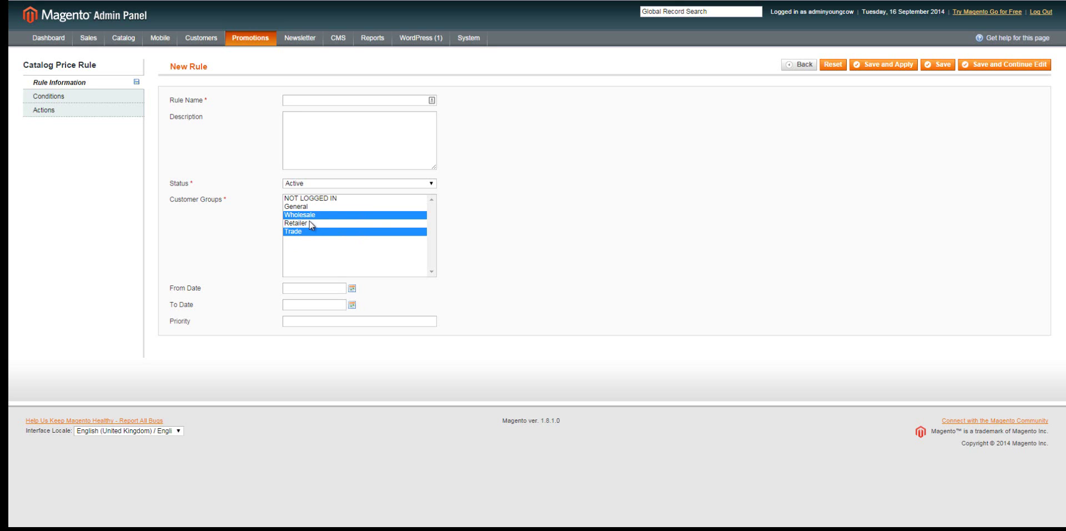
pyautogui.keyDown('ctrl'); pyautogui.click(312, 217); pyautogui.keyUp('ctrl')
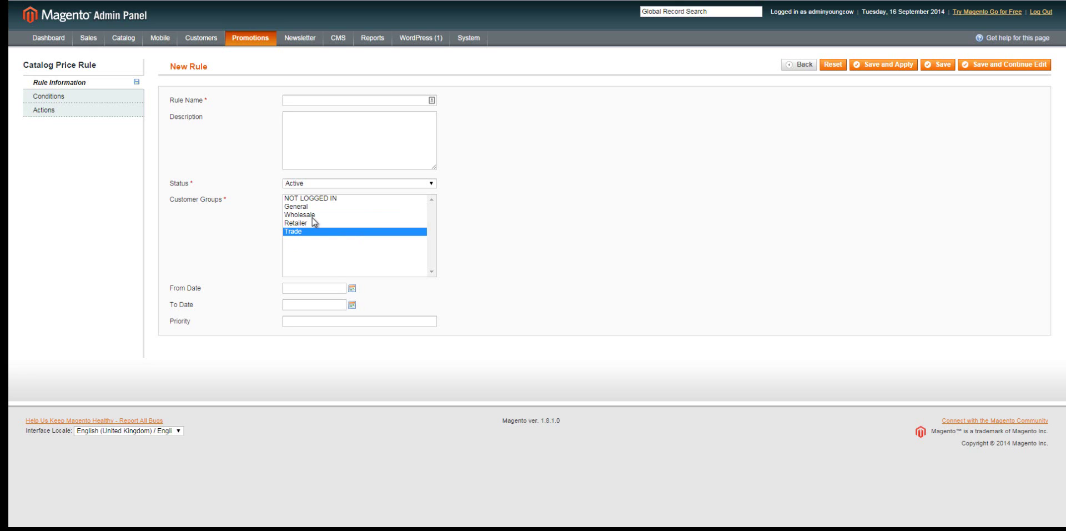
pyautogui.click(303, 287)
# Add a Category condition to the new rule and limit it to the ATV Decals category
pyautogui.click(71, 99)
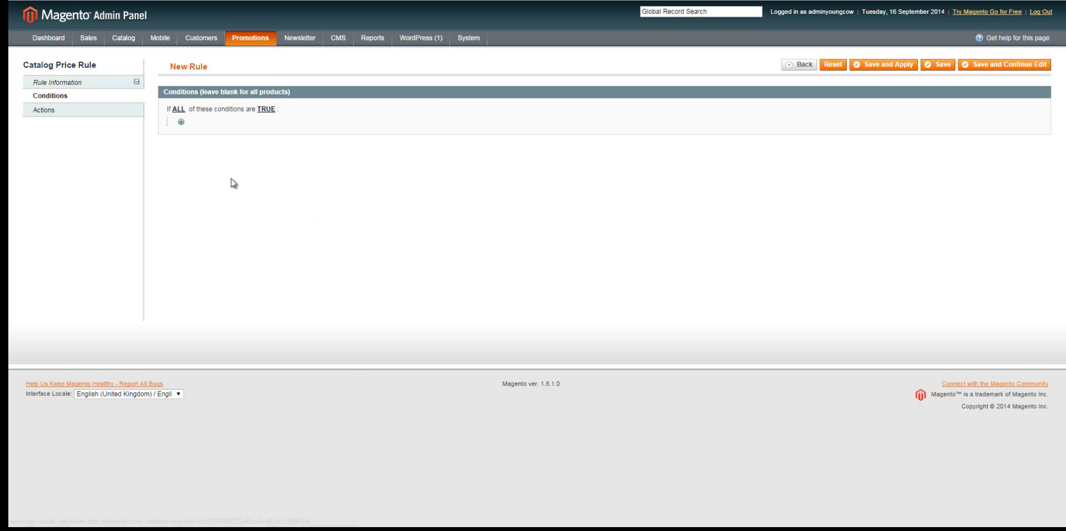
pyautogui.click(181, 122)
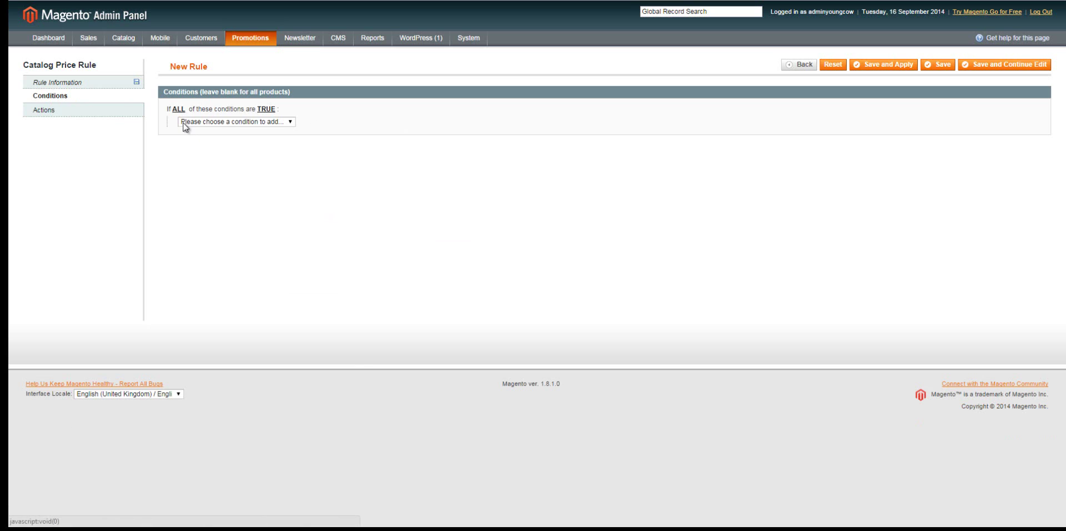
pyautogui.click(223, 122)
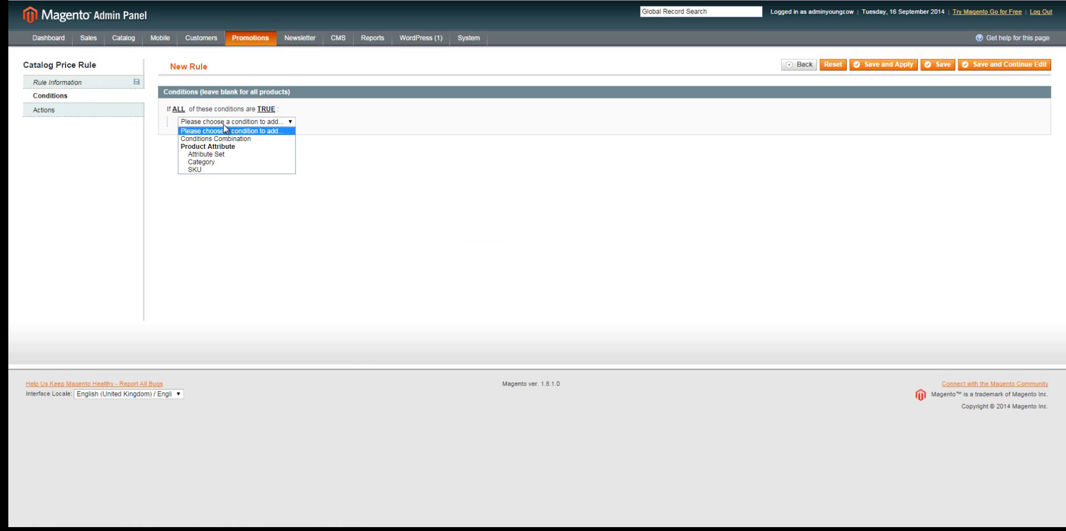
pyautogui.click(219, 162)
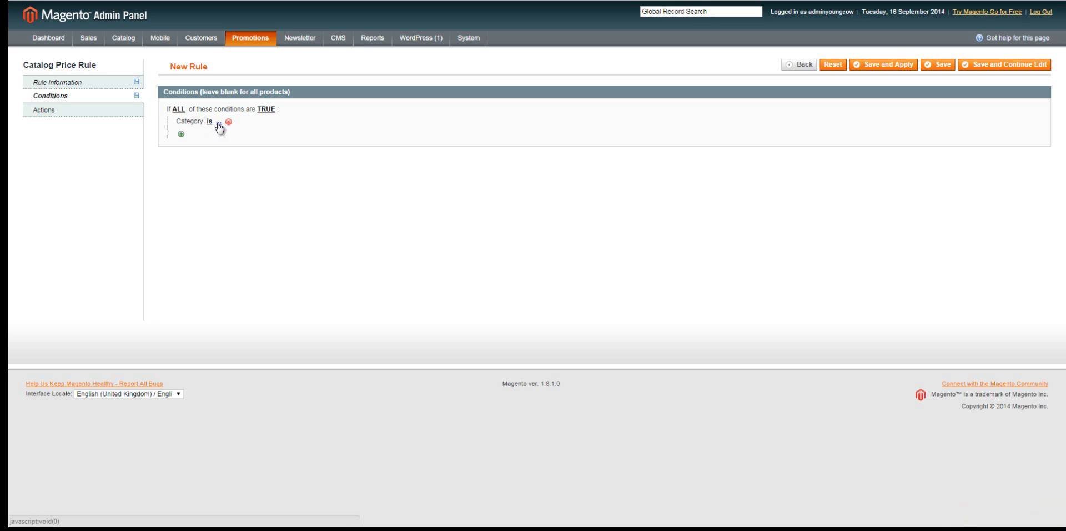
pyautogui.click(218, 126)
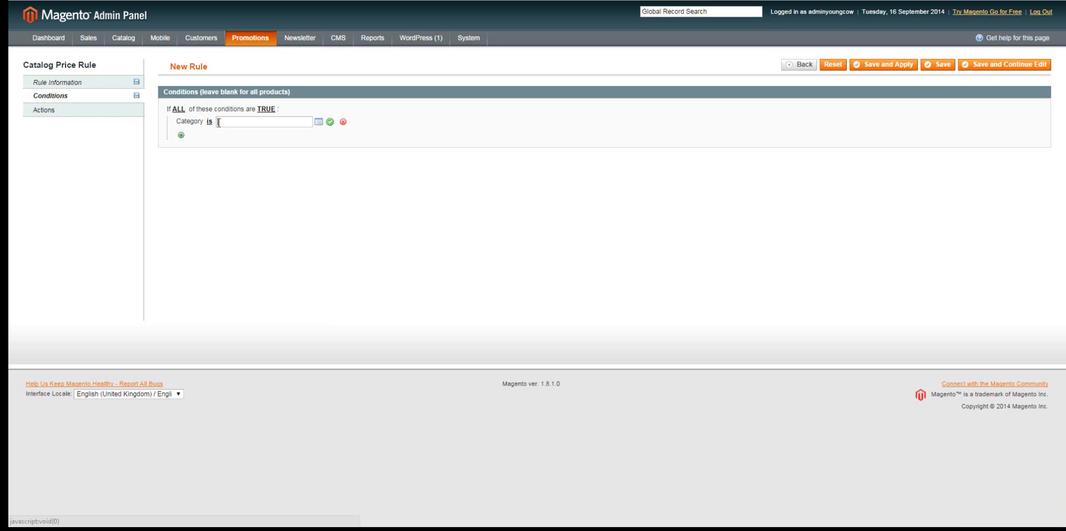
pyautogui.click(320, 124)
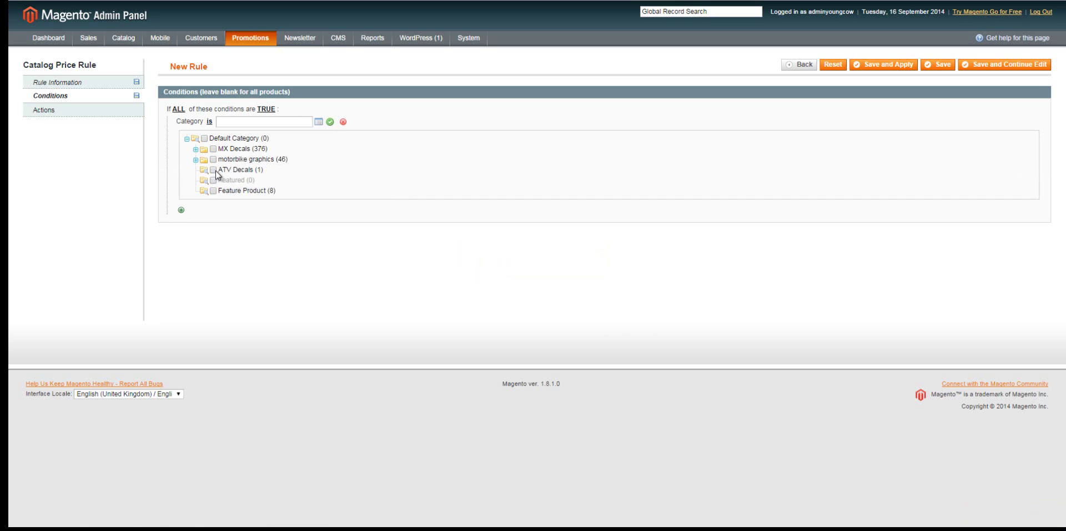
pyautogui.click(213, 169)
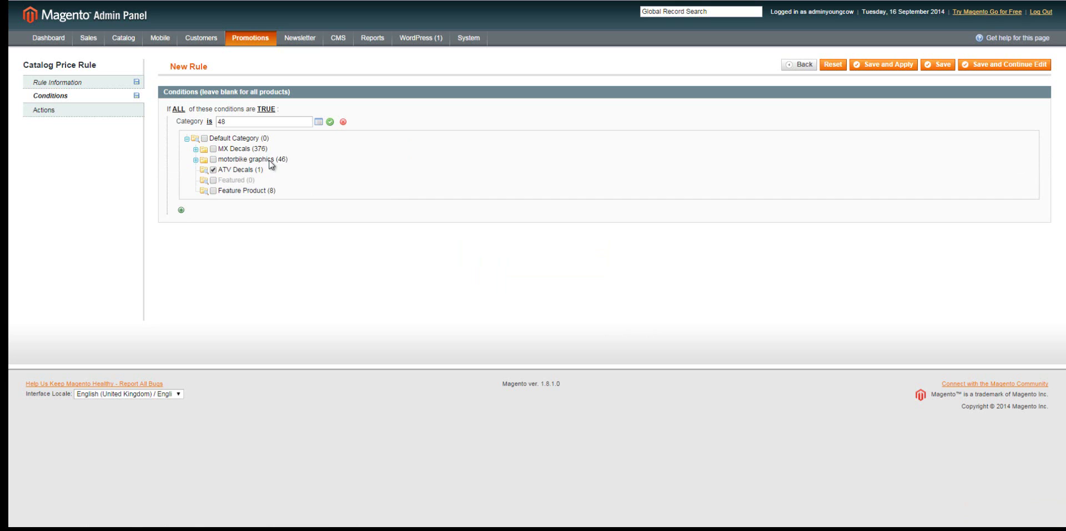
pyautogui.click(330, 122)
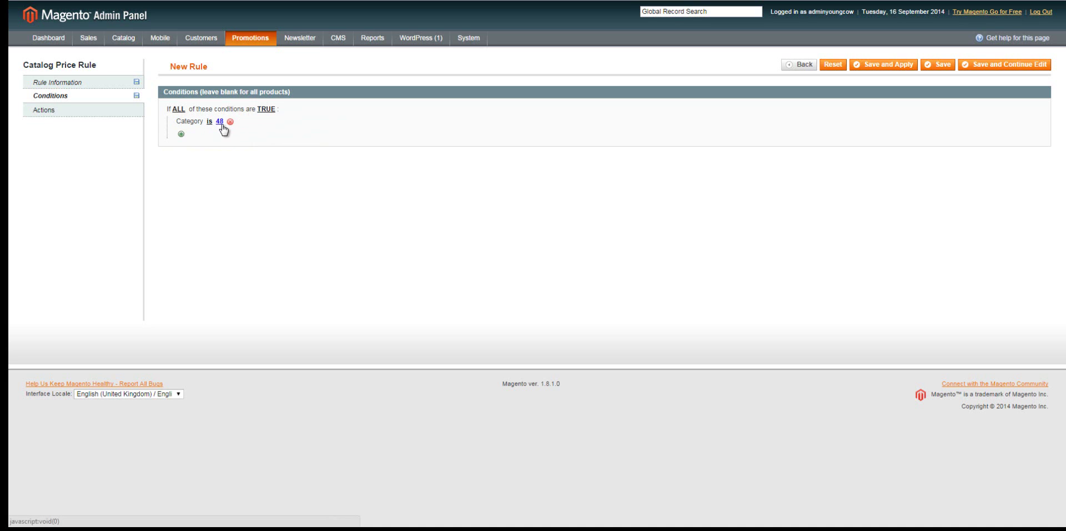
# Examine the price update methods available for the new catalog price rule, and leave the rule without saving it
pyautogui.click(94, 113)
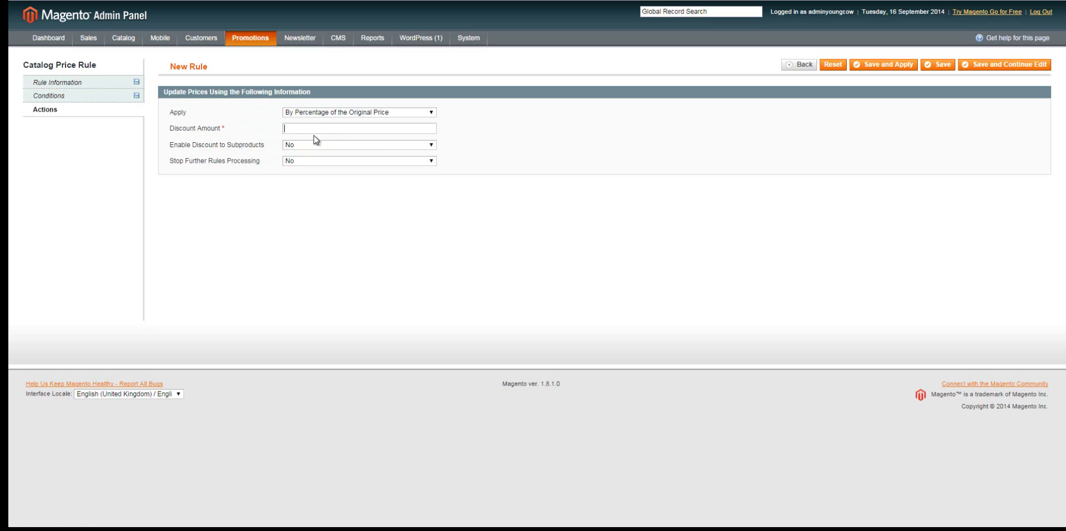
pyautogui.click(323, 112)
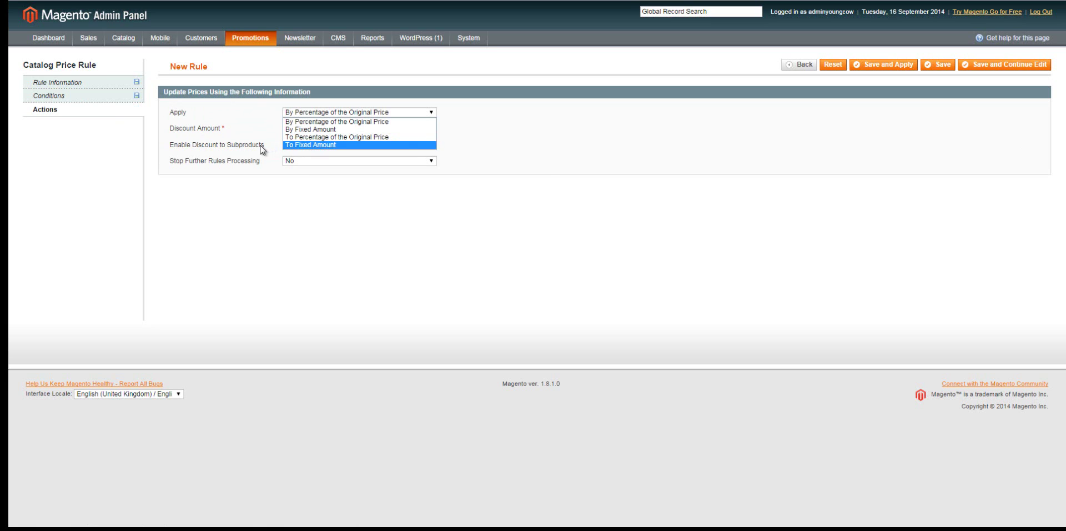
pyautogui.click(305, 115)
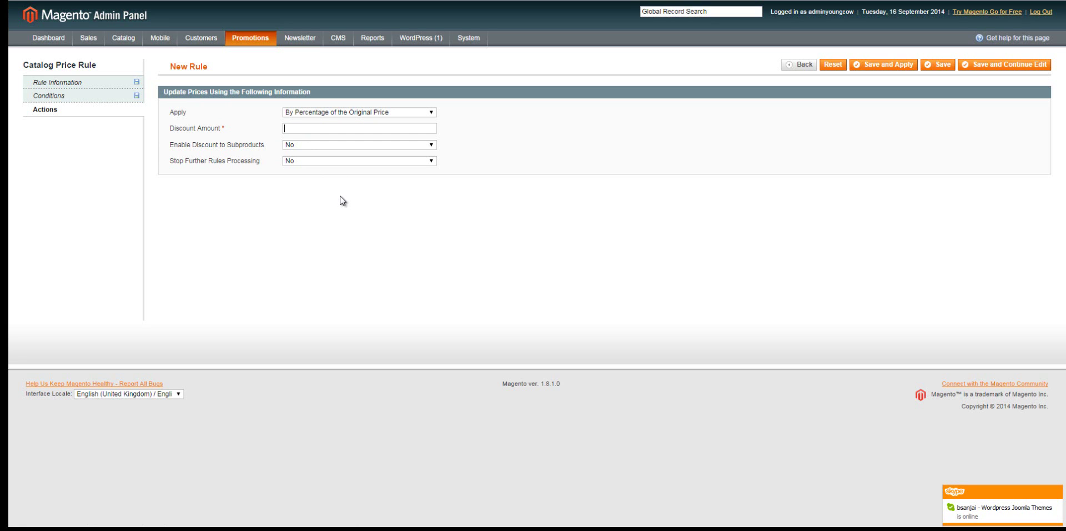
pyautogui.click(58, 83)
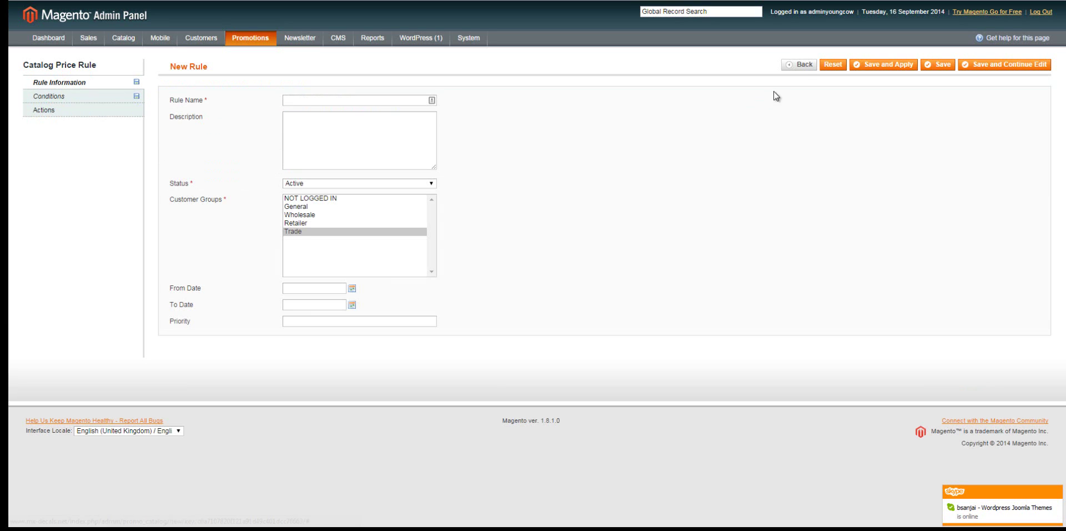
pyautogui.click(802, 69)
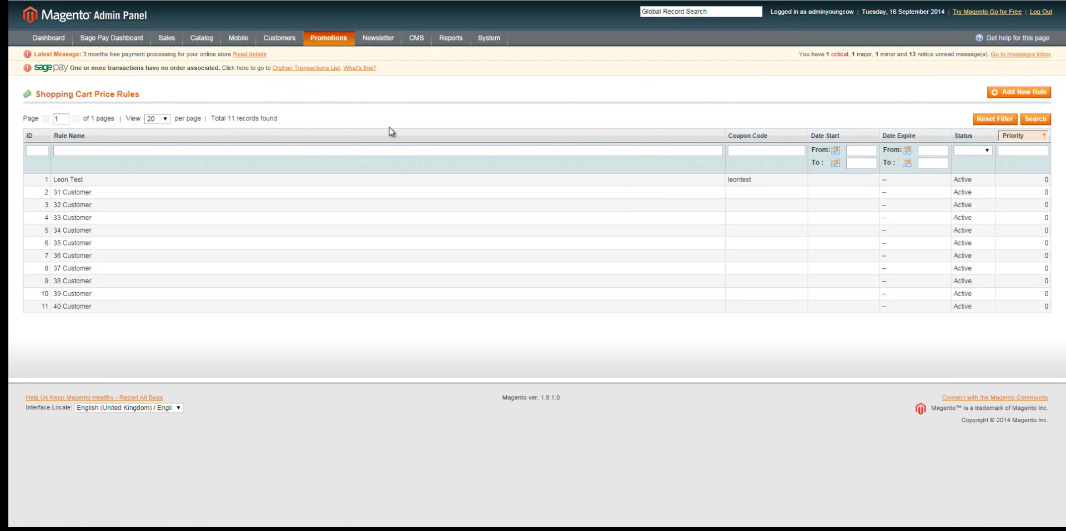
# Open the Shopping Cart Price Rules list, dismiss the incoming message, and open the '37 Customer' rule
pyautogui.moveTo(328, 39)
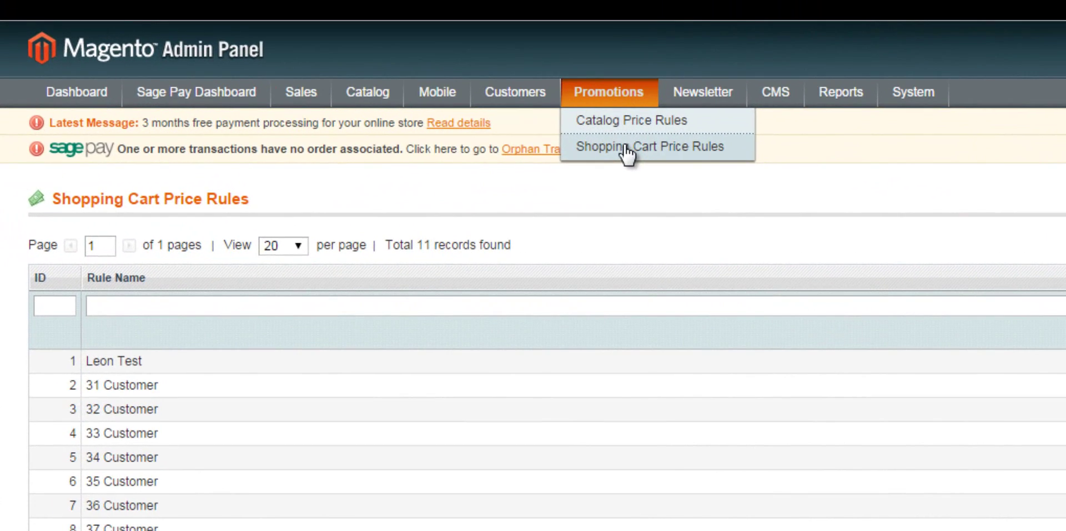
pyautogui.click(627, 149)
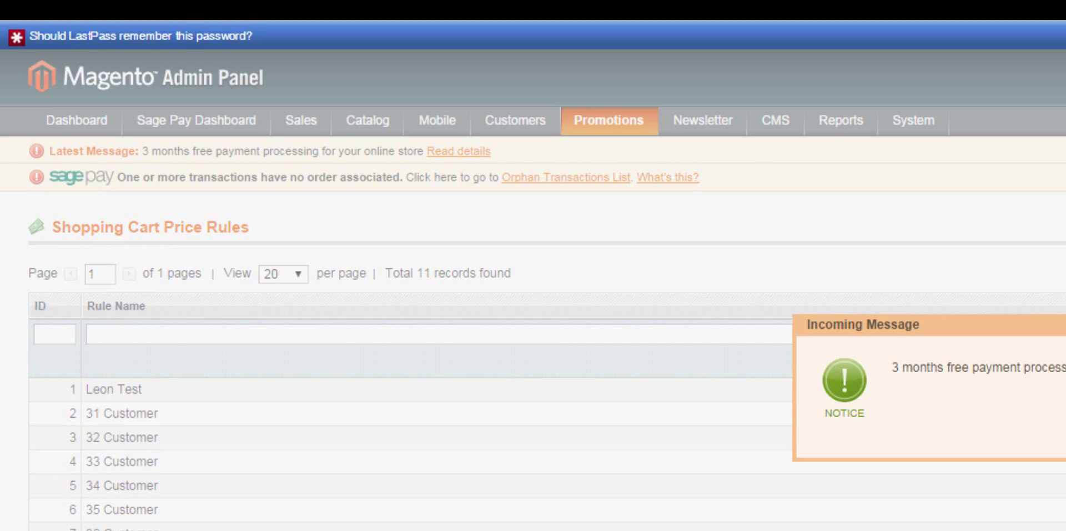
pyautogui.click(994, 325)
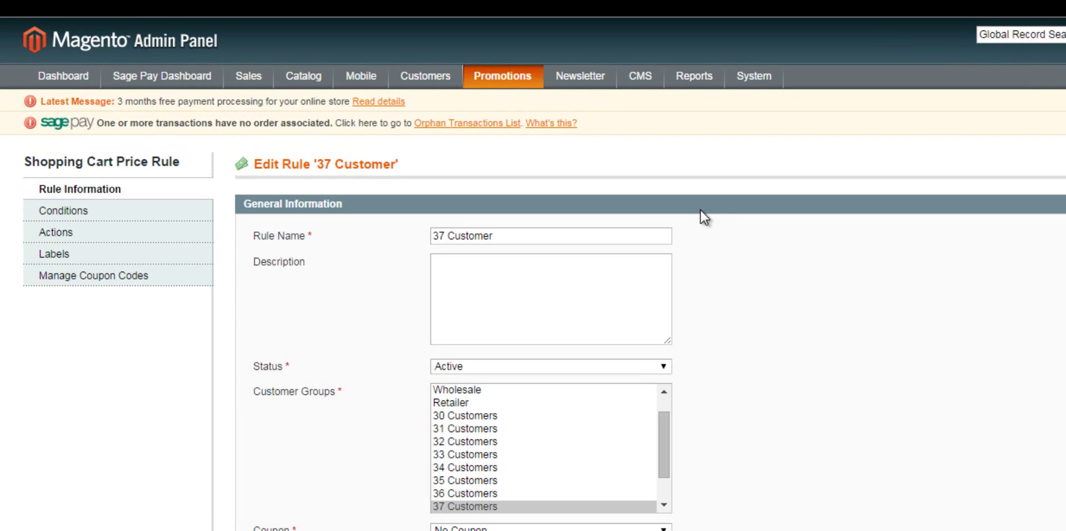
# Examine the '37 Customer' rule's general information, including which customer group it is assigned to
pyautogui.click(598, 239)
pyautogui.click(494, 304)
pyautogui.scroll(-1, 671, 442)
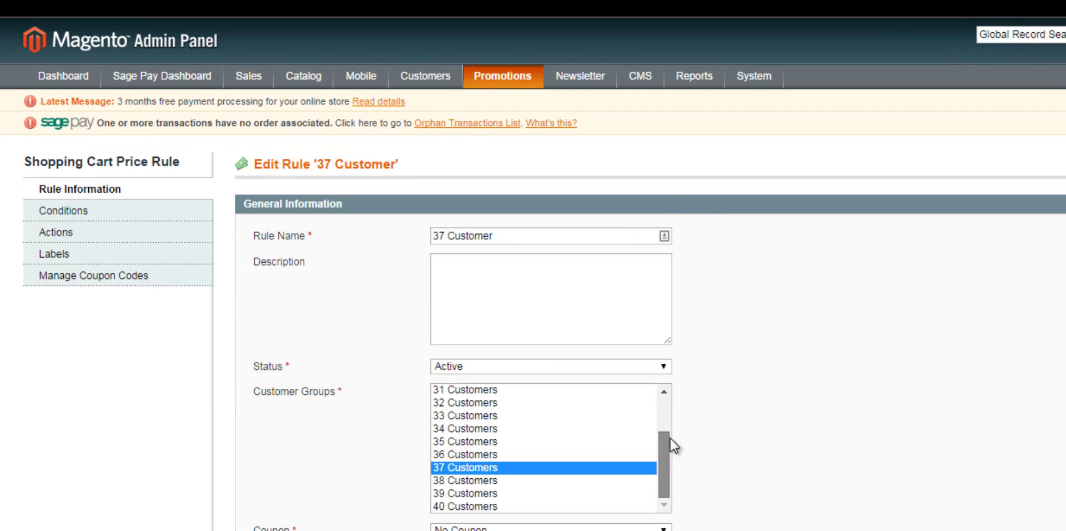
pyautogui.scroll(2, 671, 441)
pyautogui.scroll(-2, 672, 450)
pyautogui.moveTo(665, 464); pyautogui.dragTo(670, 484)
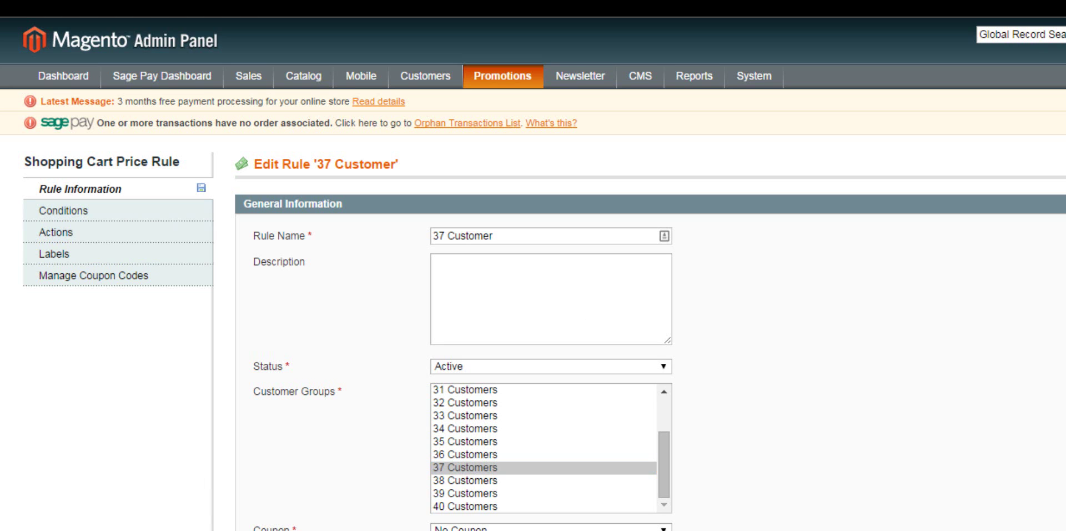
# Review the '37 Customer' rule's Total Weight condition and the cart attributes available for further conditions
pyautogui.click(125, 210)
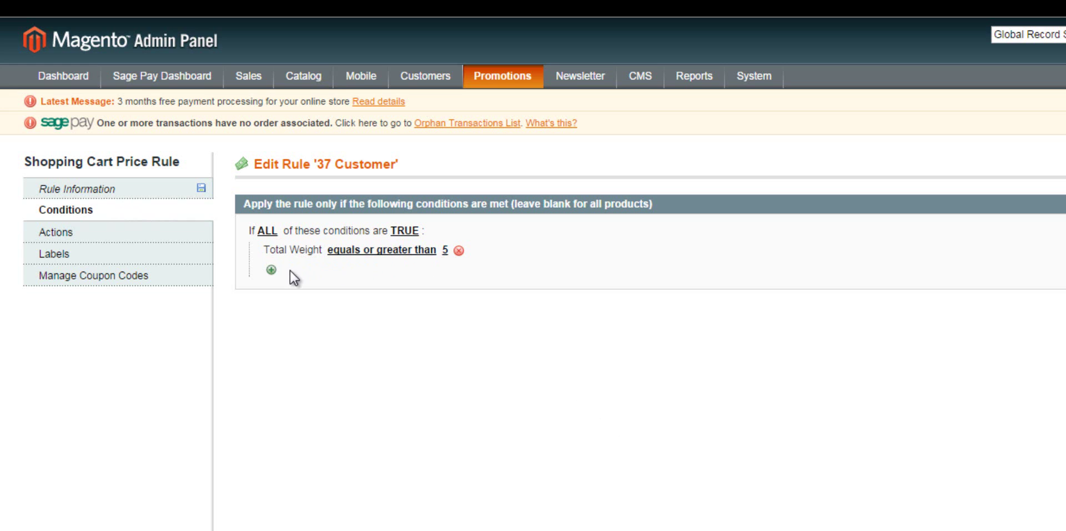
pyautogui.click(271, 270)
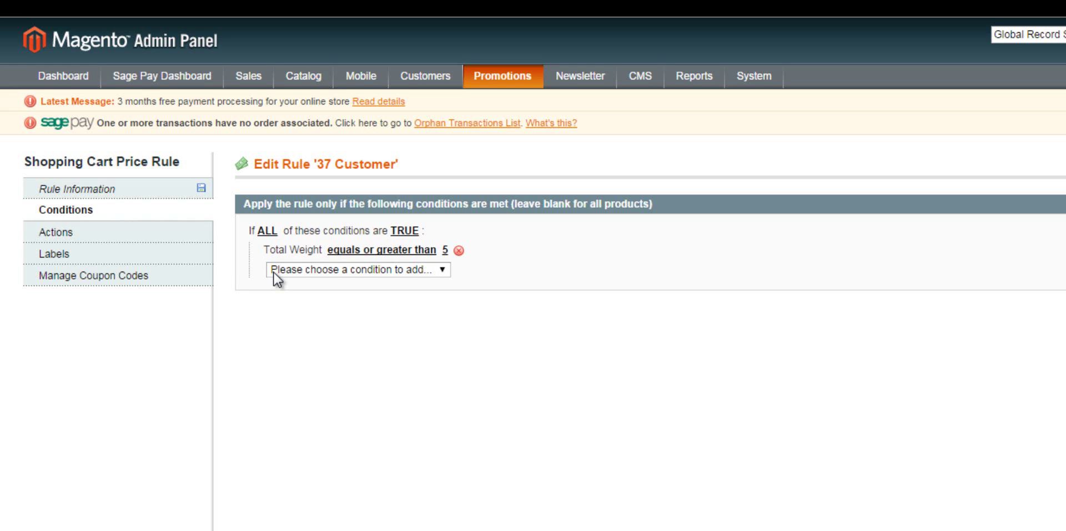
pyautogui.click(273, 271)
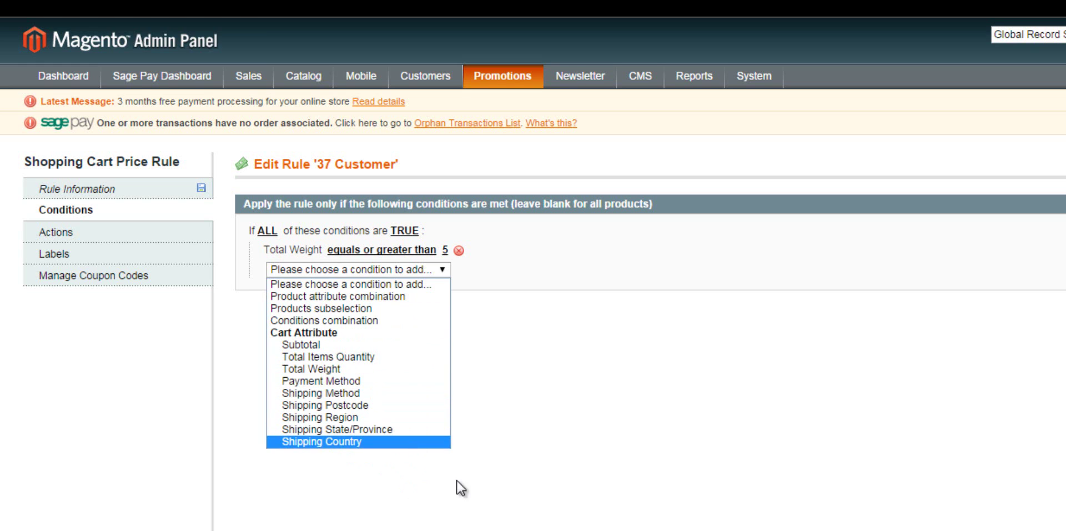
pyautogui.click(554, 367)
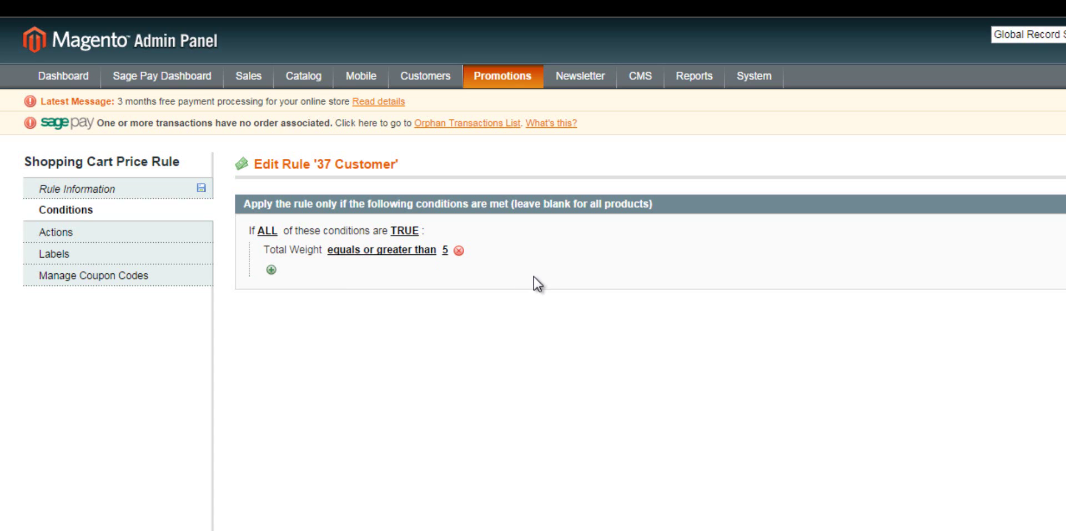
# Review the '37 Customer' rule's discount actions, labels and coupon code settings, and return to the rules list without saving
pyautogui.click(191, 246)
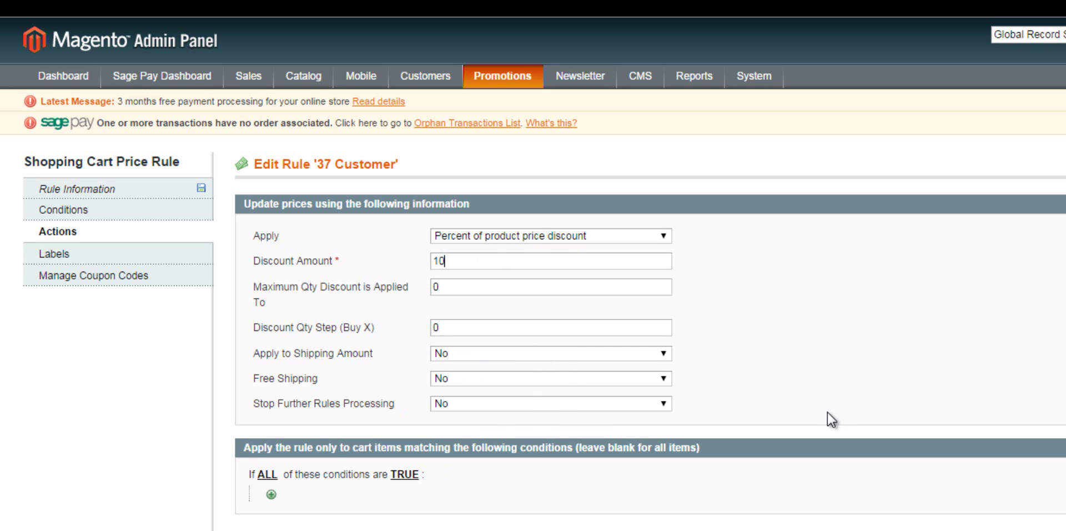
pyautogui.click(120, 260)
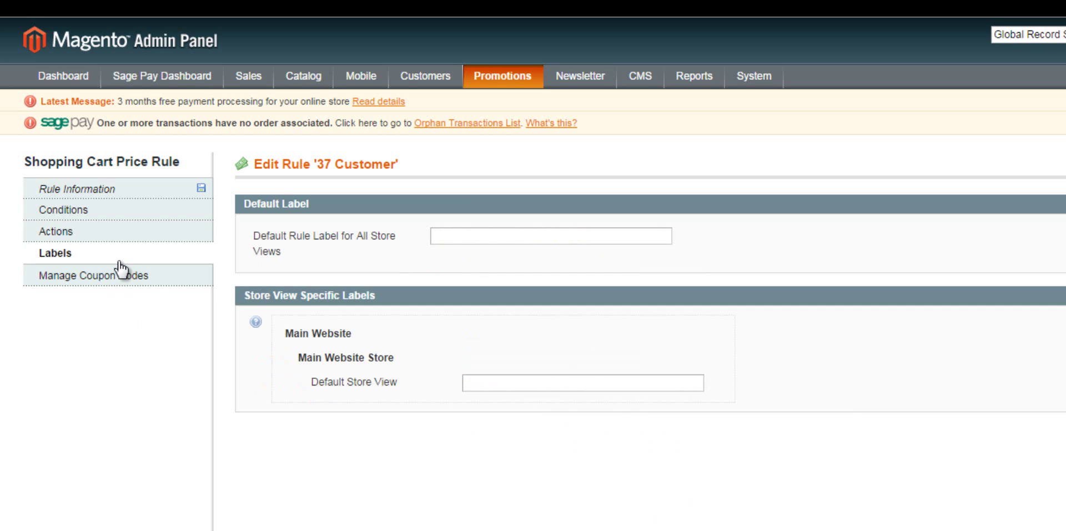
pyautogui.click(166, 286)
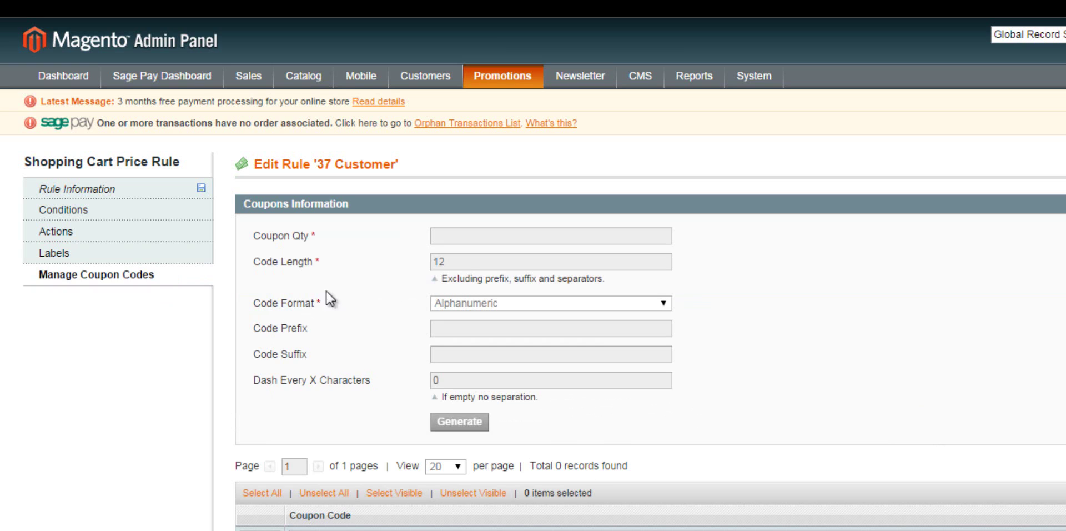
pyautogui.click(158, 189)
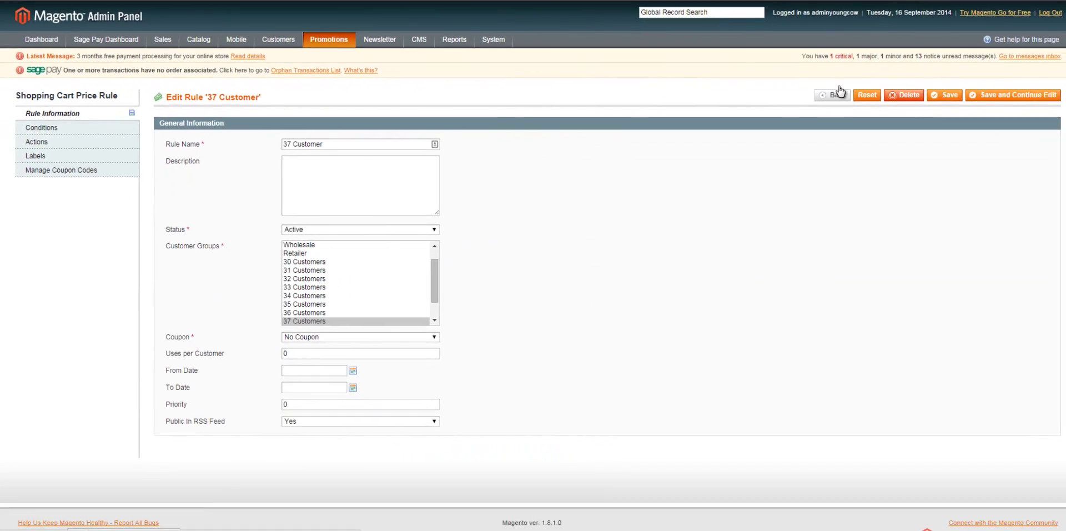
pyautogui.click(833, 96)
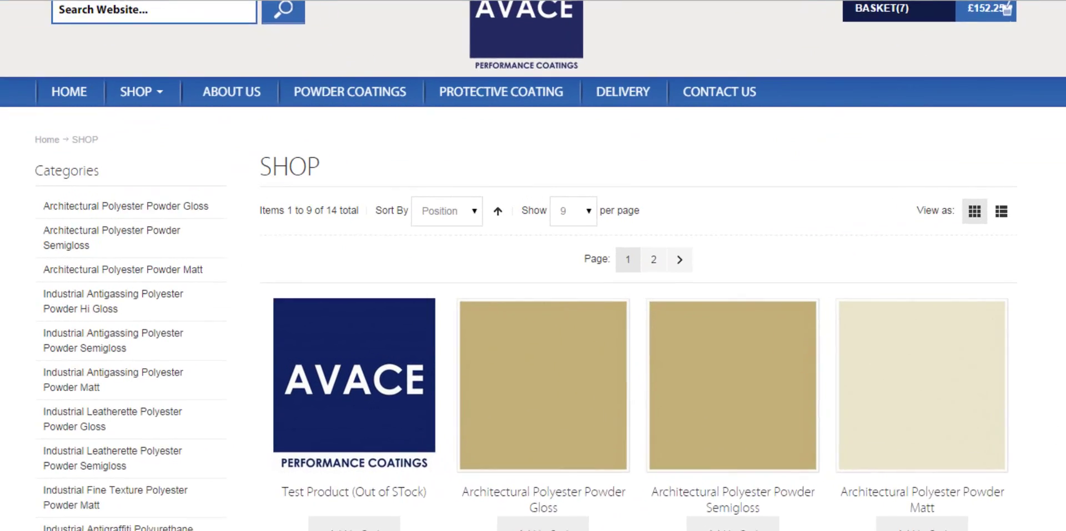
# Switch to the AVACE storefront and add Architectural Polyester Powder Gloss in colour 1003, weight 1 kg, to the basket
pyautogui.scroll(-5, 982, 373)
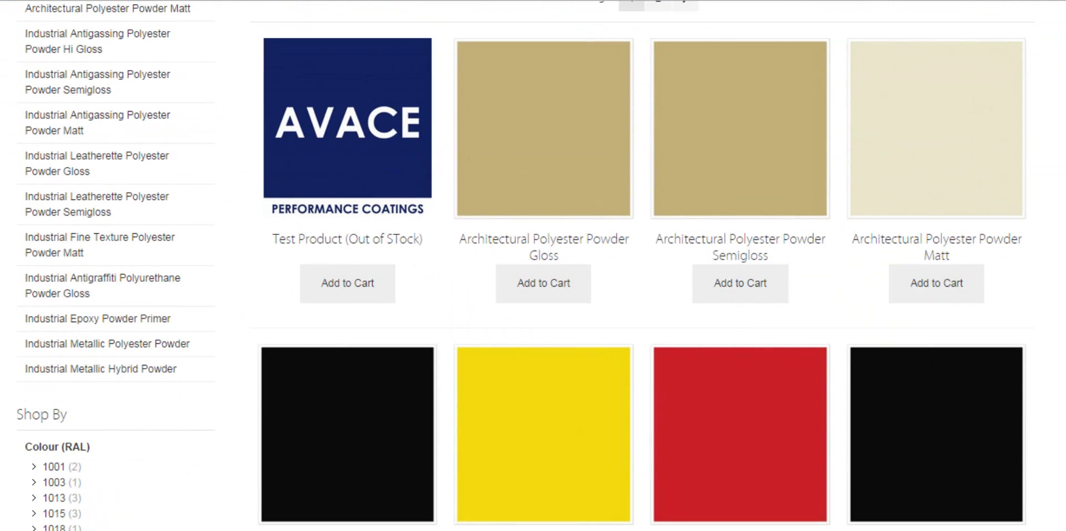
pyautogui.moveTo(519, 167)
pyautogui.scroll(-3, 557, 460)
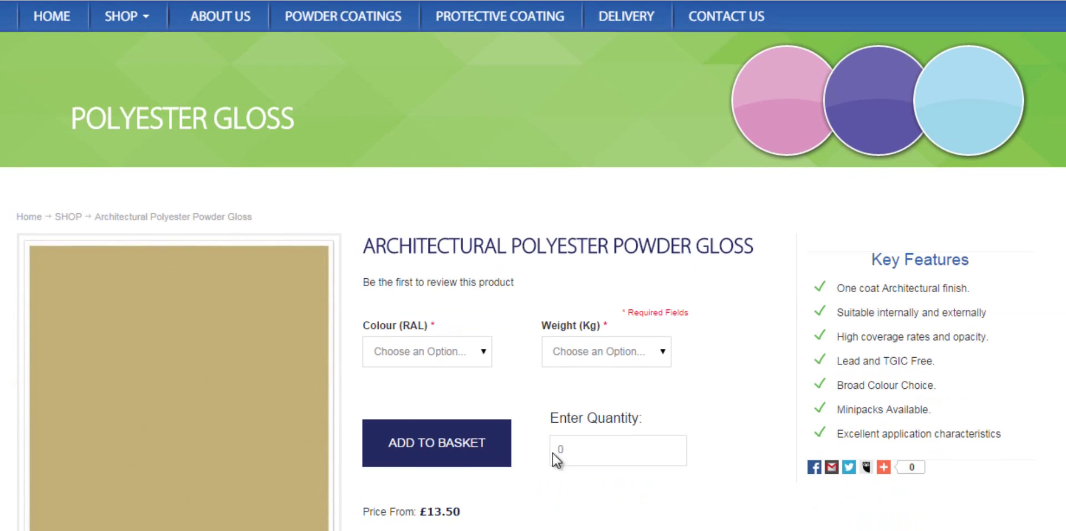
pyautogui.click(434, 358)
pyautogui.click(423, 398)
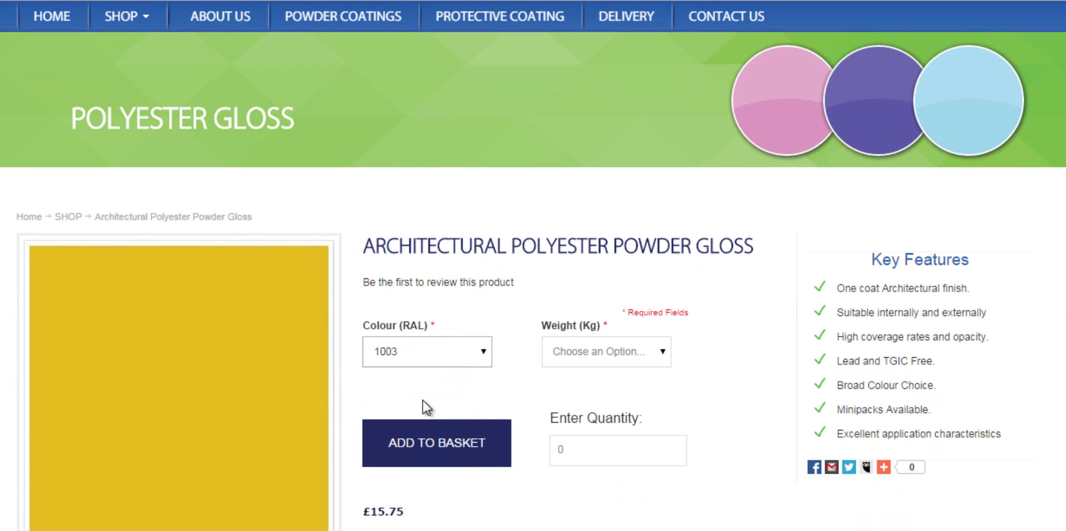
pyautogui.click(572, 352)
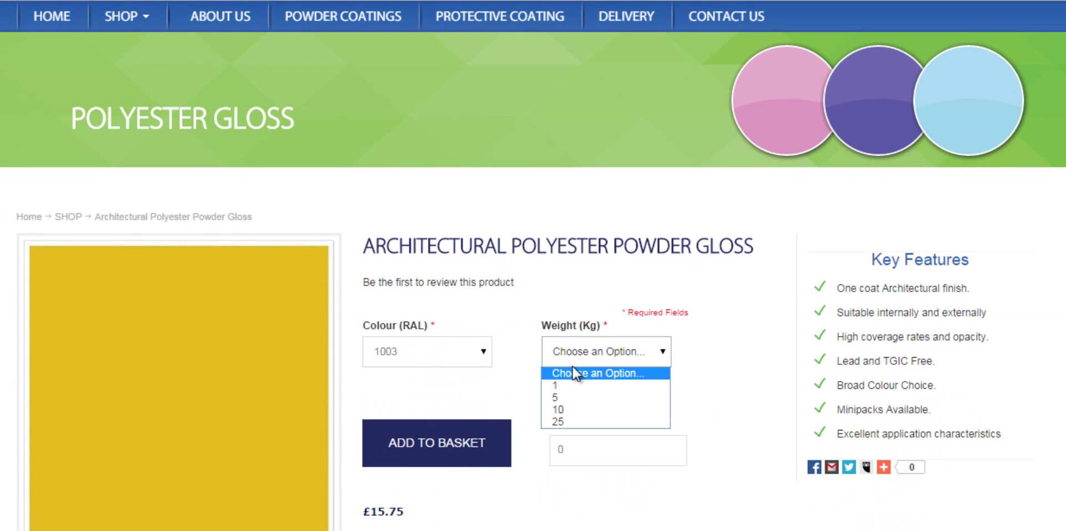
pyautogui.click(569, 386)
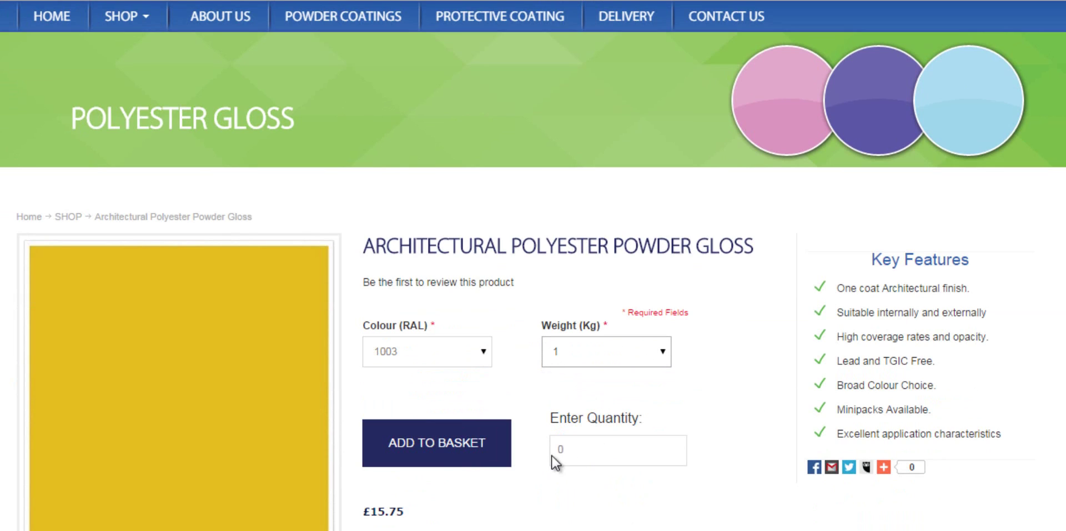
pyautogui.click(437, 452)
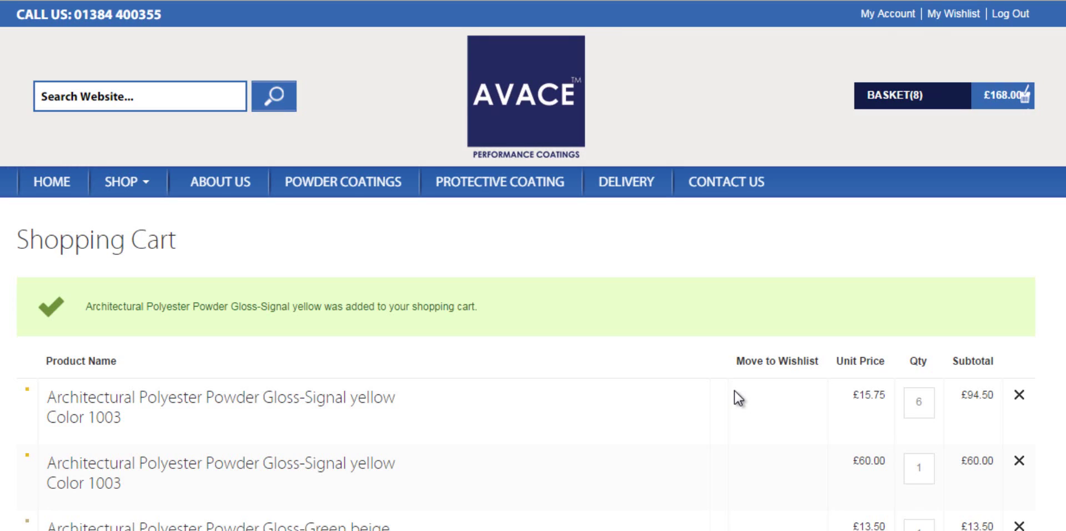
# Remove the Signal yellow powder items from the shopping cart, leaving only the Green beige powder in colour 1001
pyautogui.click(1019, 394)
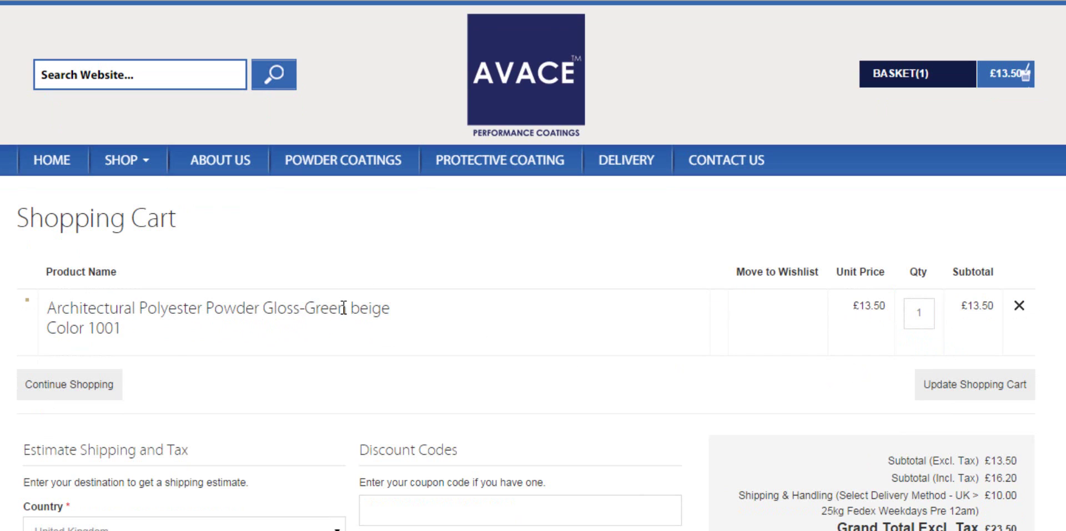
pyautogui.moveTo(353, 307); pyautogui.dragTo(362, 323)
pyautogui.click(369, 340)
# Set the Green beige powder's quantity to 5, update the cart, and check the discount line in the totals
pyautogui.doubleClick(926, 317)
pyautogui.press('Tab')
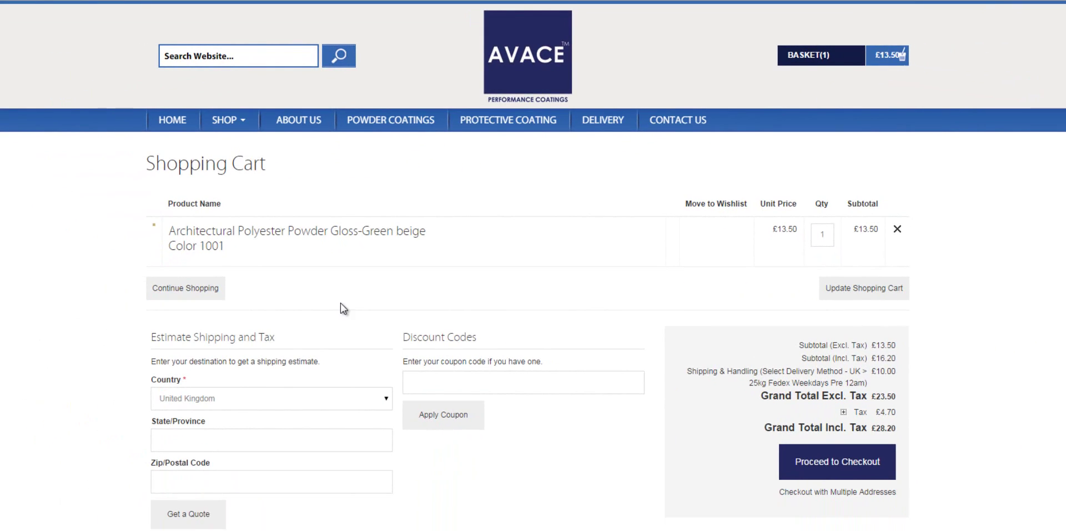
pyautogui.doubleClick(819, 235)
pyautogui.write('5')
pyautogui.click(853, 299)
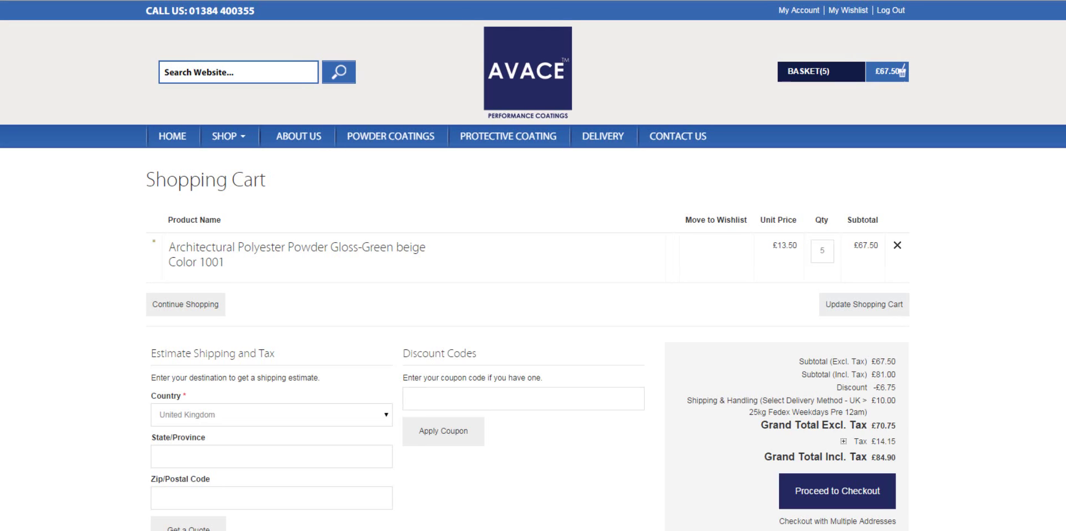
pyautogui.moveTo(897, 387)
pyautogui.mouseDown()
pyautogui.moveTo(867, 412)
pyautogui.moveTo(836, 387)
pyautogui.moveTo(882, 393)
pyautogui.mouseUp()
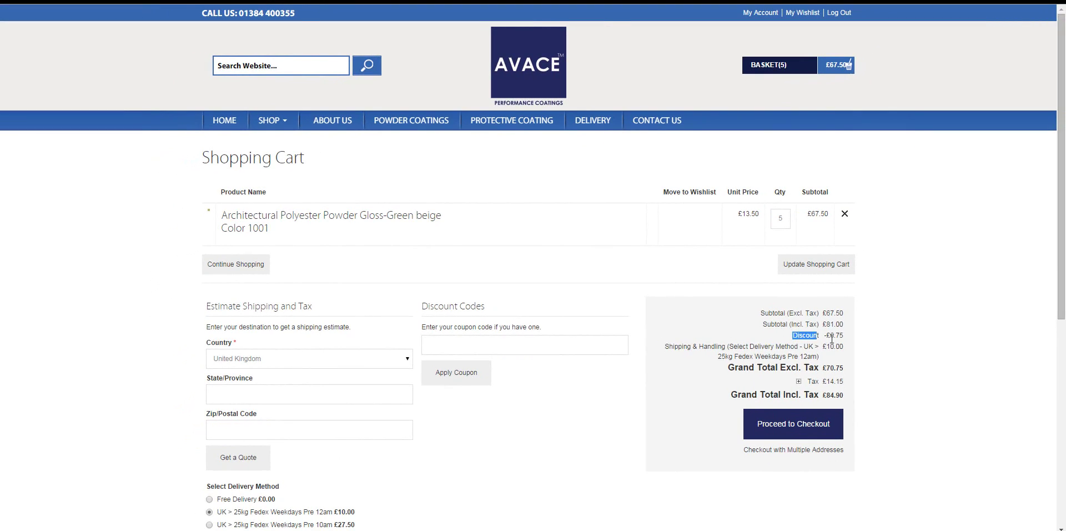
pyautogui.moveTo(831, 340)
pyautogui.mouseDown()
pyautogui.moveTo(833, 355)
pyautogui.moveTo(845, 334)
pyautogui.mouseUp()
# Switch to the Magento admin and start a new shopping cart price rule named "5% discount" with description "reduces price by 5%"
pyautogui.hotkey('ctrl', 'Tab')
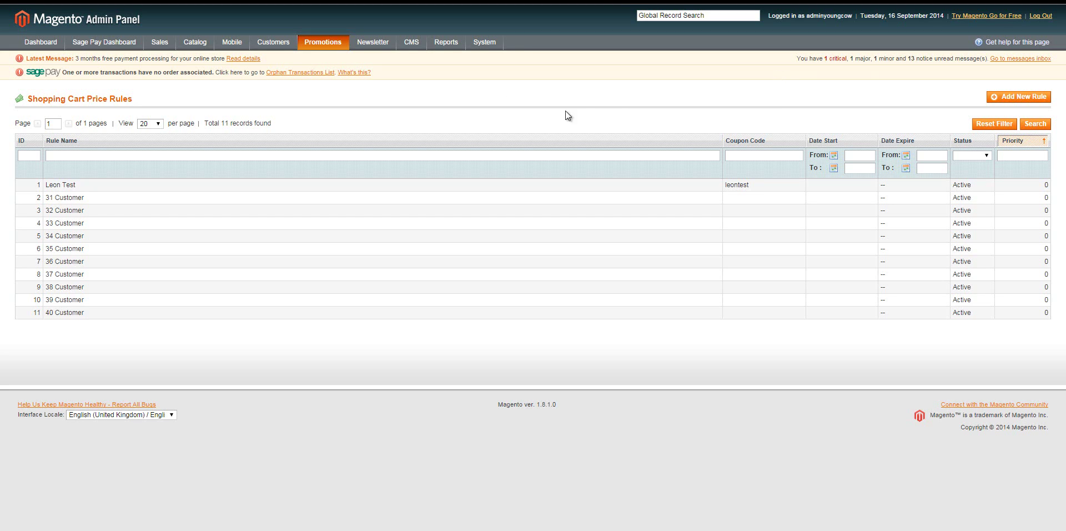
pyautogui.click(1036, 101)
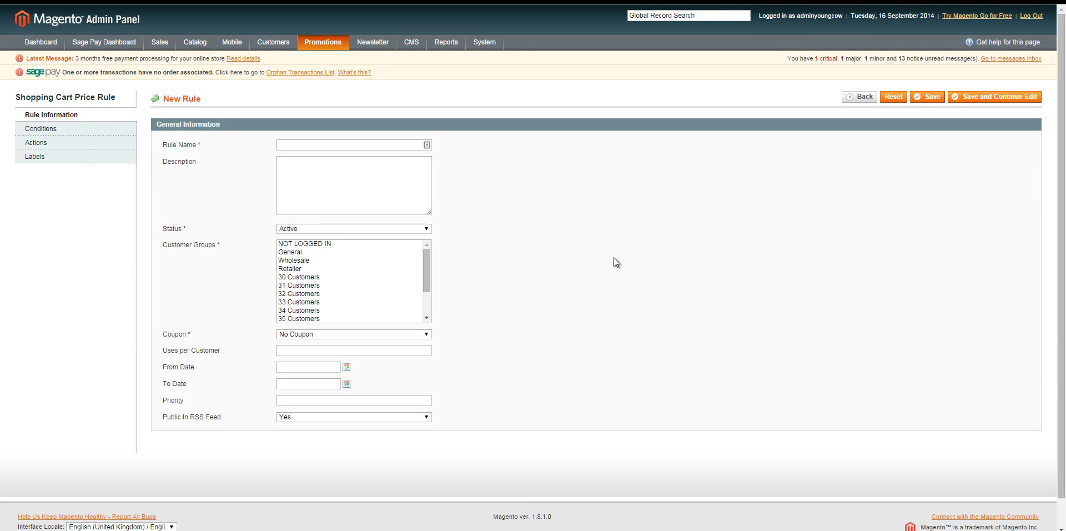
pyautogui.click(369, 146)
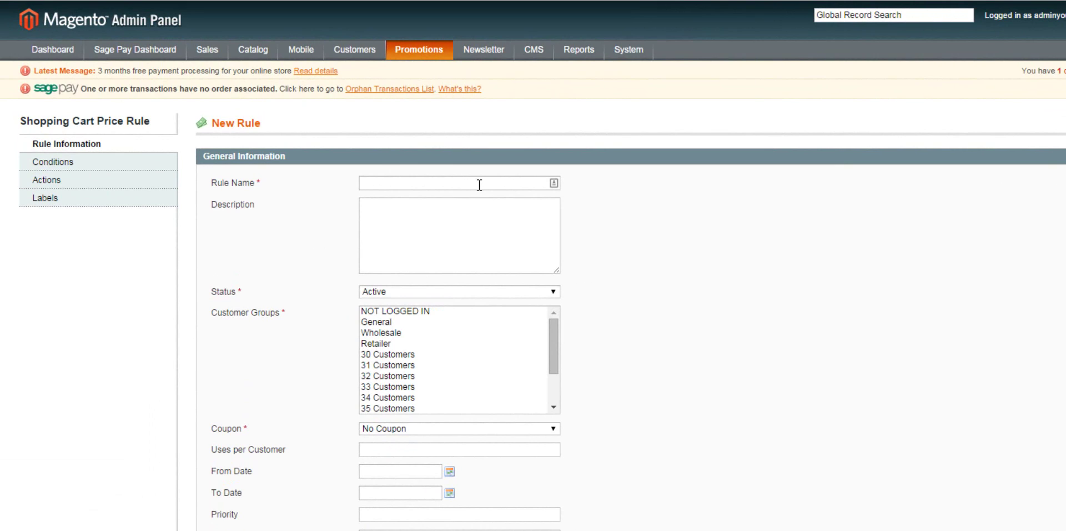
pyautogui.write('5%')
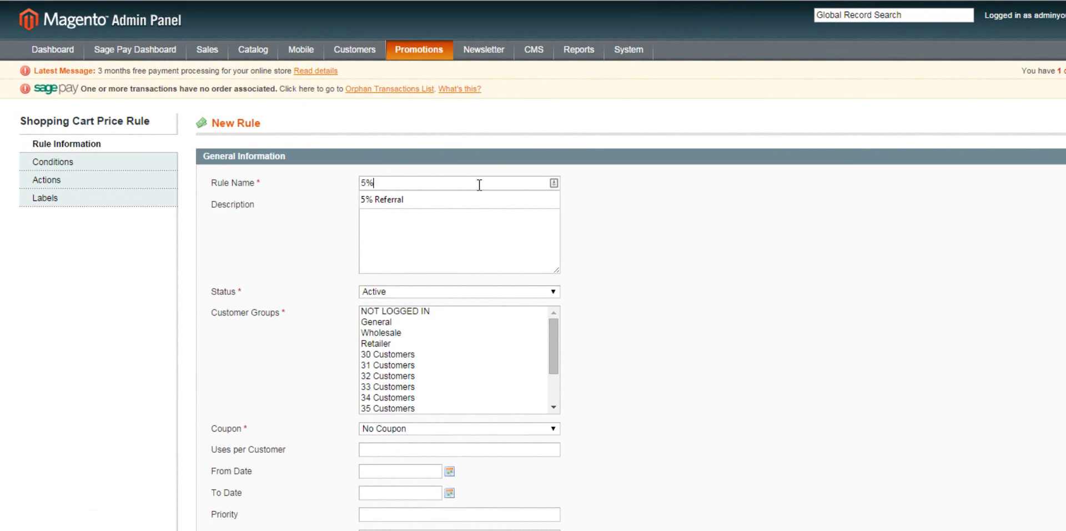
pyautogui.write(' discount')
pyautogui.press('Tab')
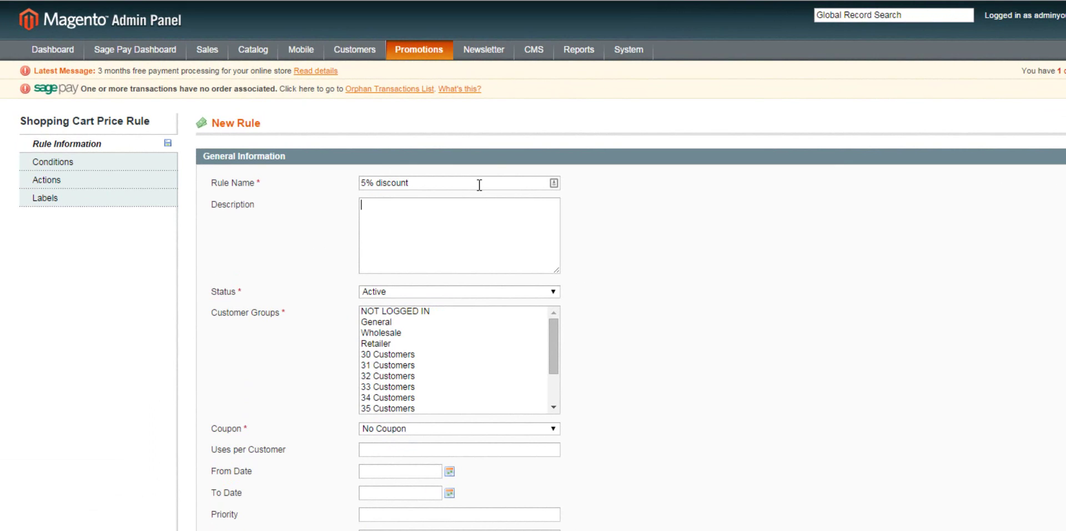
pyautogui.write('reduces price by 5%')
# Keep the rule's status Active and assign it to the NOT LOGGED IN and General customer groups
pyautogui.click(408, 291)
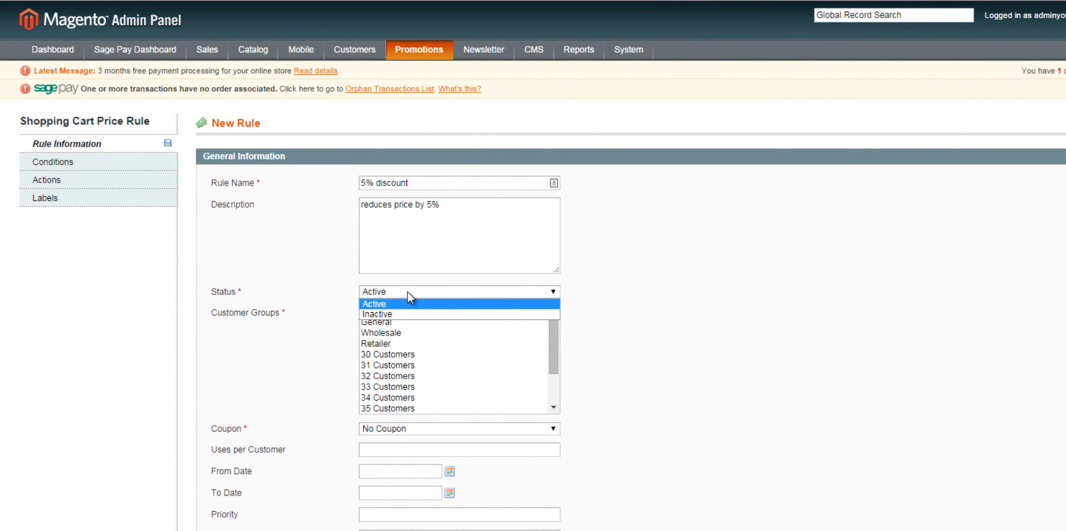
pyautogui.click(403, 306)
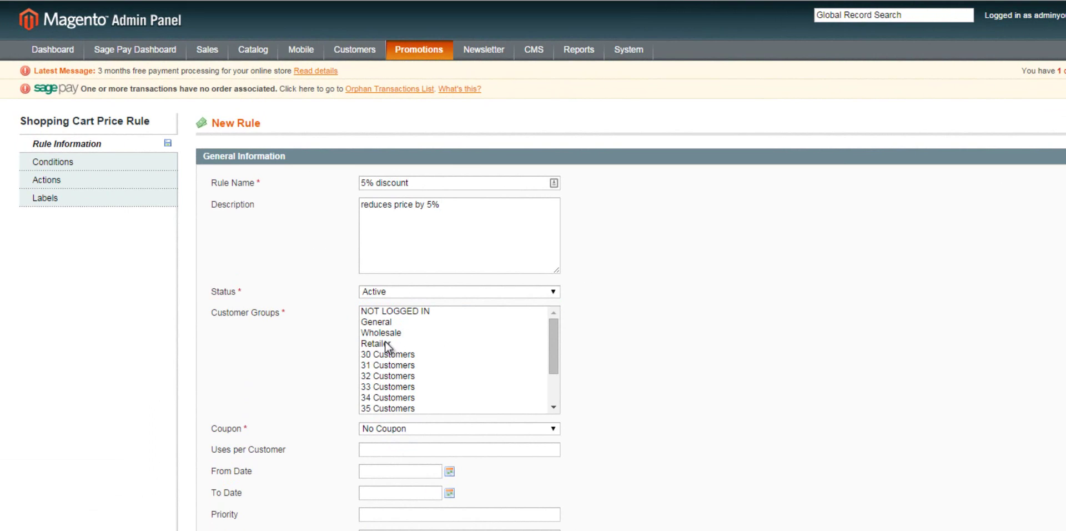
pyautogui.click(400, 322)
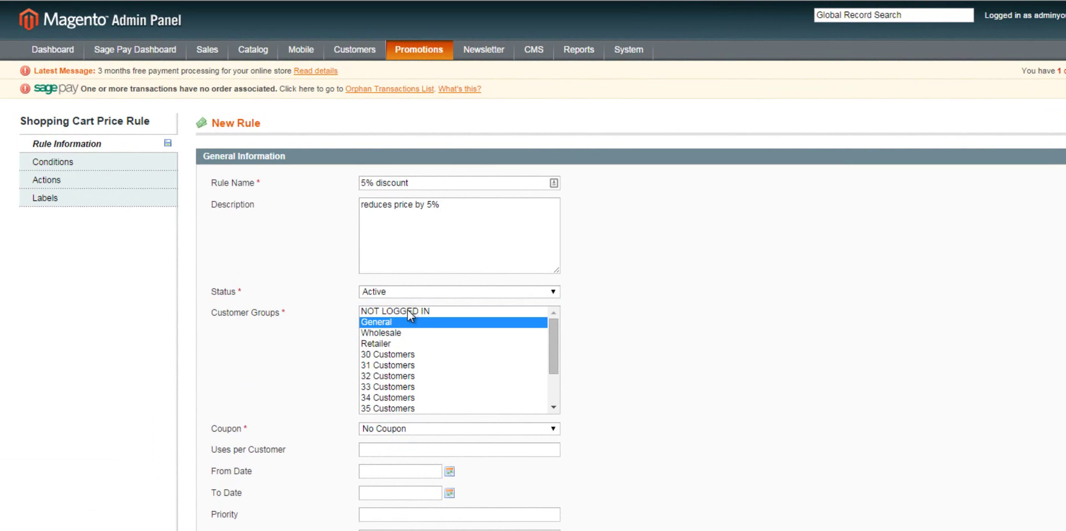
pyautogui.keyDown('ctrl'); pyautogui.click(408, 311); pyautogui.keyUp('ctrl')
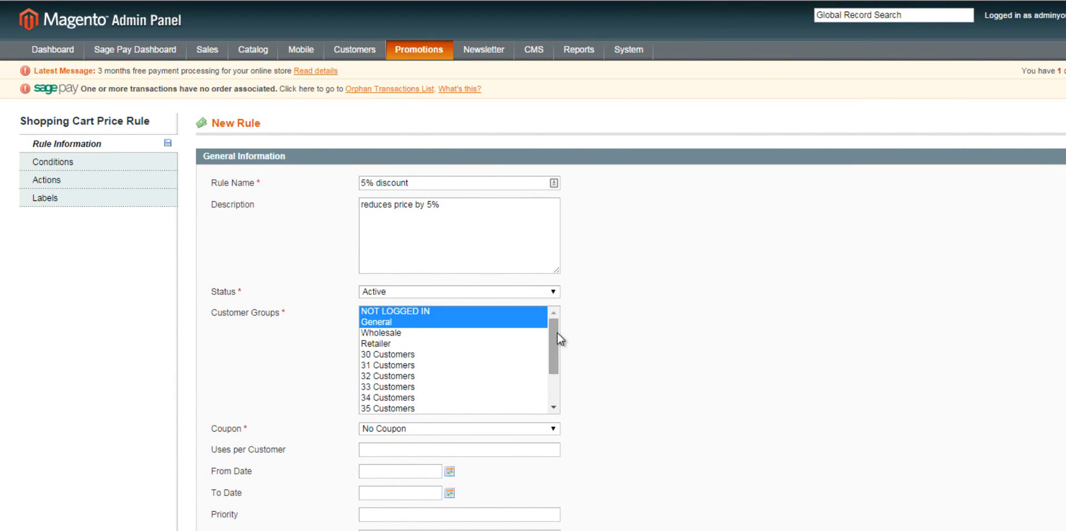
pyautogui.moveTo(557, 332)
pyautogui.mouseDown()
pyautogui.moveTo(565, 381)
pyautogui.moveTo(562, 318)
pyautogui.mouseUp()
# Require a specific coupon with the code "5discount", leaving auto generation off
pyautogui.click(405, 429)
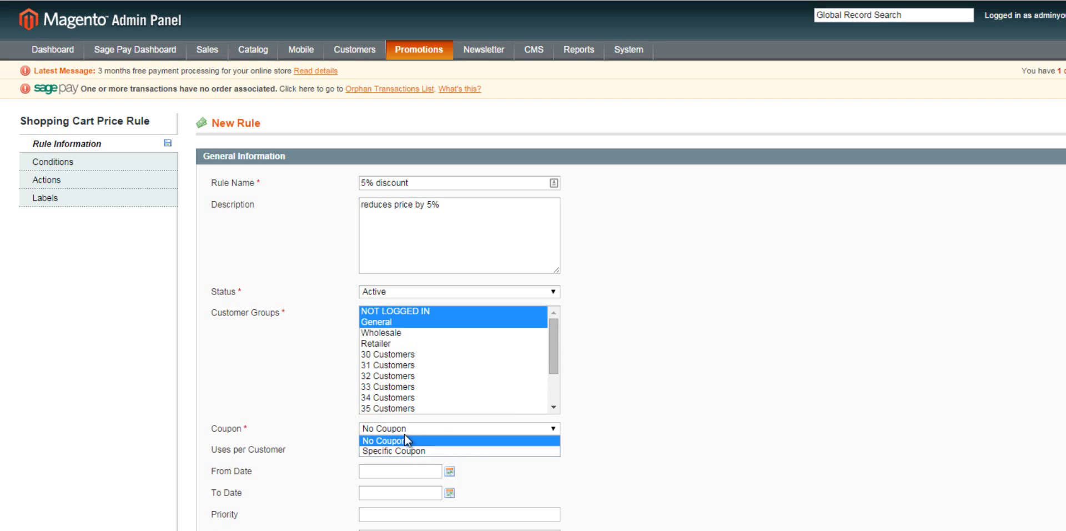
pyautogui.click(408, 450)
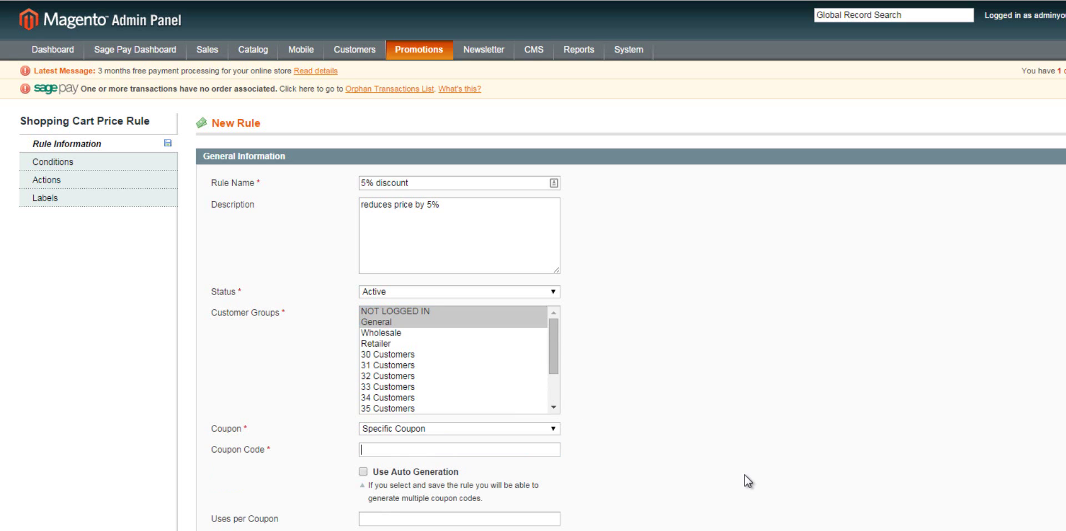
pyautogui.write('5discount')
pyautogui.click(362, 472)
pyautogui.click(363, 472)
pyautogui.click(427, 449)
# Limit the coupon to 100 uses and 1 use per customer, valid from 16/09/2014 to 19/09/2014
pyautogui.scroll(-1, 478, 476)
pyautogui.click(424, 503)
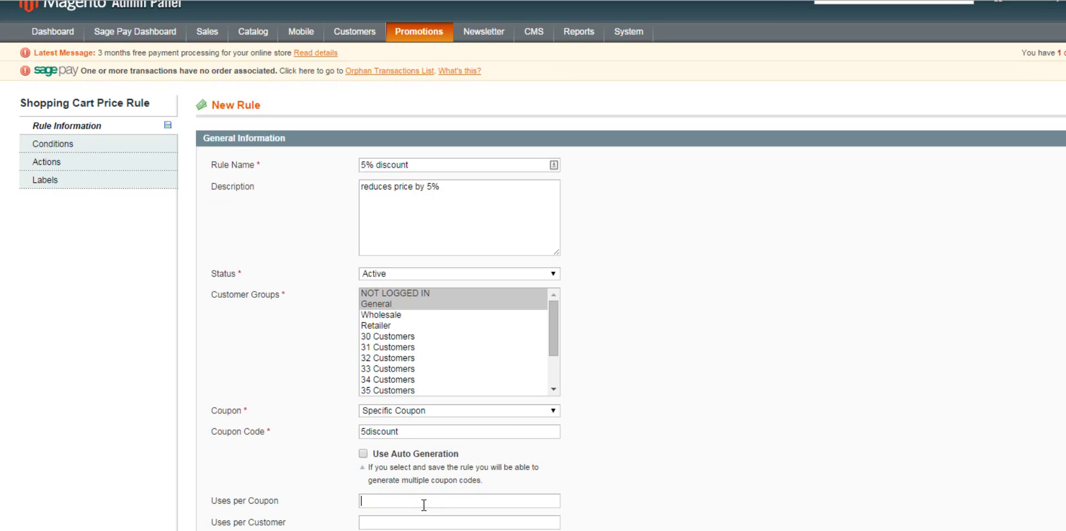
pyautogui.write('100')
pyautogui.click(376, 522)
pyautogui.write('1')
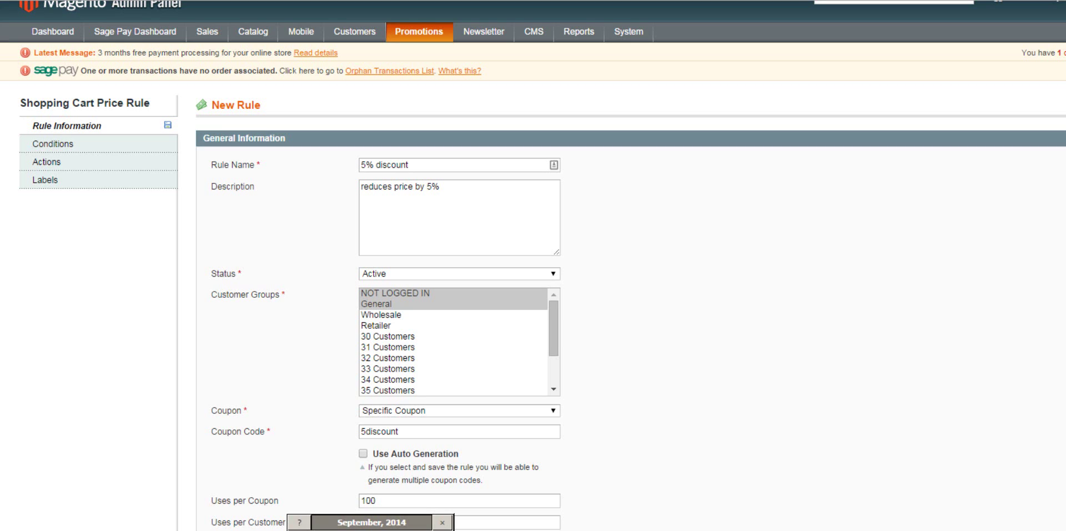
pyautogui.press('Escape')
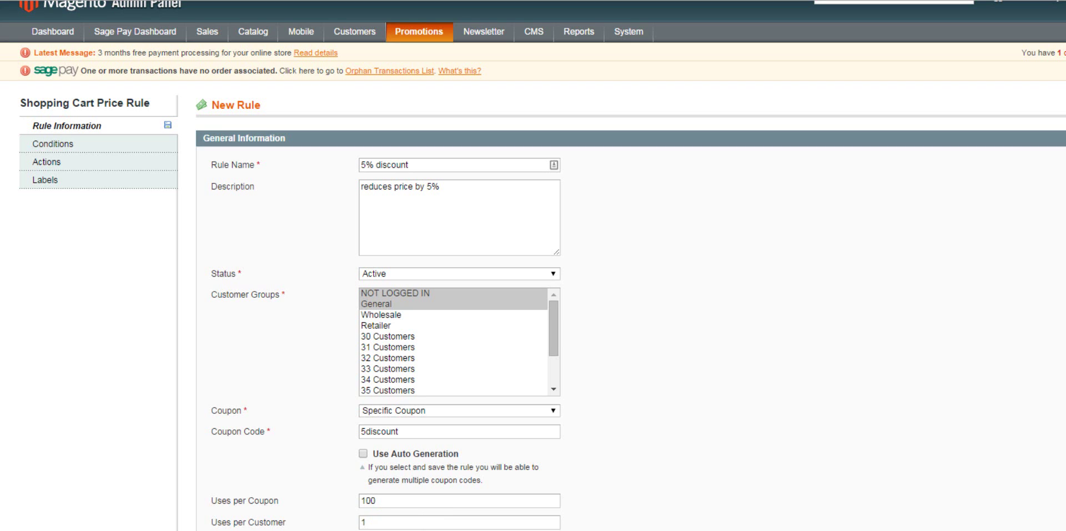
# Add a product attribute combination to the rule's conditions, with a Category condition inside it
pyautogui.click(113, 143)
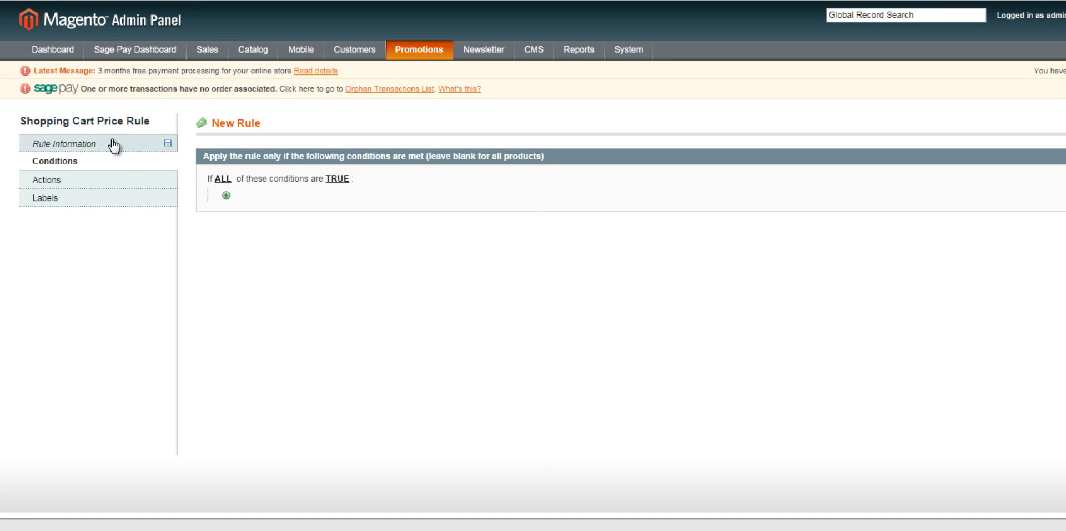
pyautogui.click(224, 194)
pyautogui.click(306, 195)
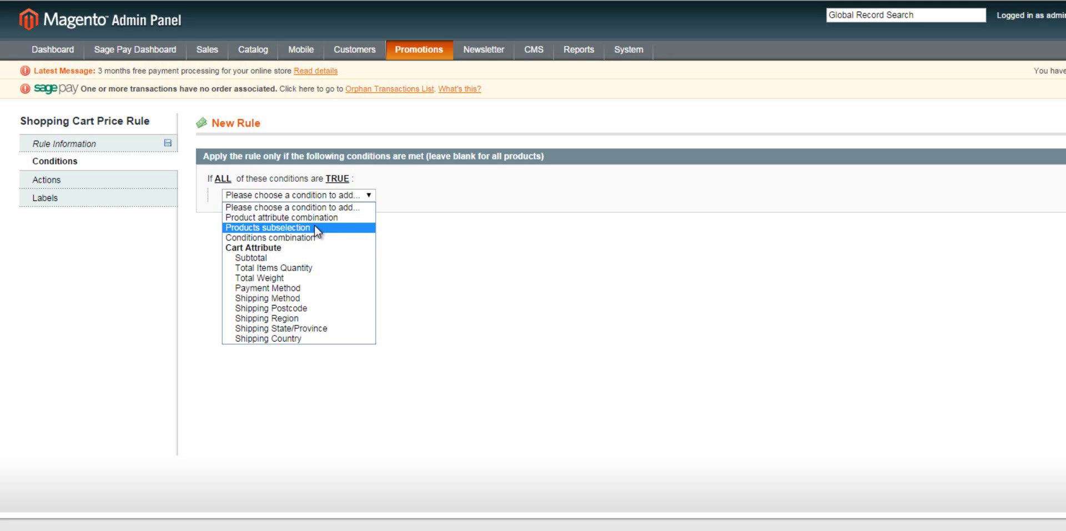
pyautogui.click(321, 217)
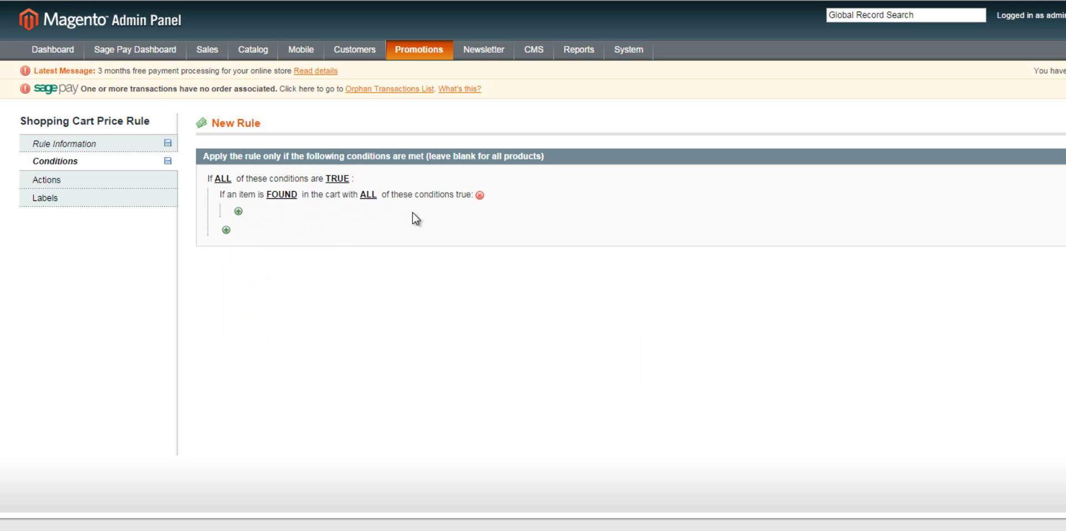
pyautogui.click(238, 211)
pyautogui.click(238, 211)
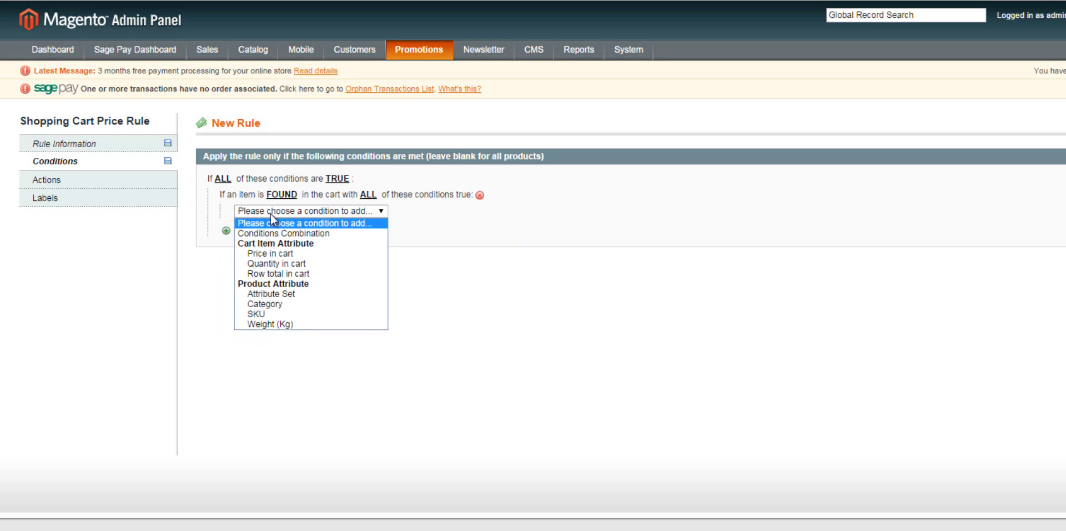
pyautogui.click(280, 304)
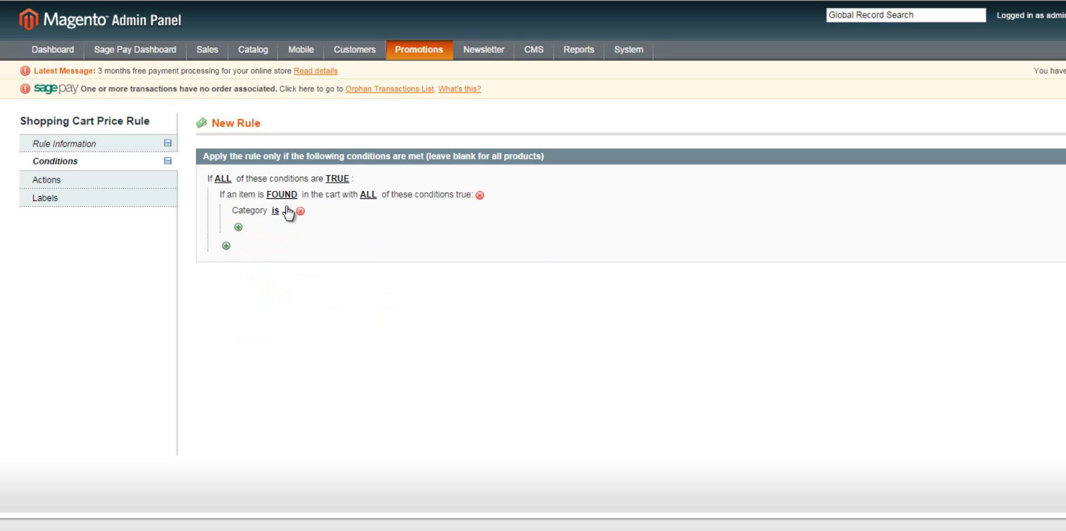
# Set the Category condition to all thirteen powder subcategories under SHOP, from Architectural Polyester Powder Gloss to Industrial Metallic Hybrid Powder
pyautogui.click(287, 210)
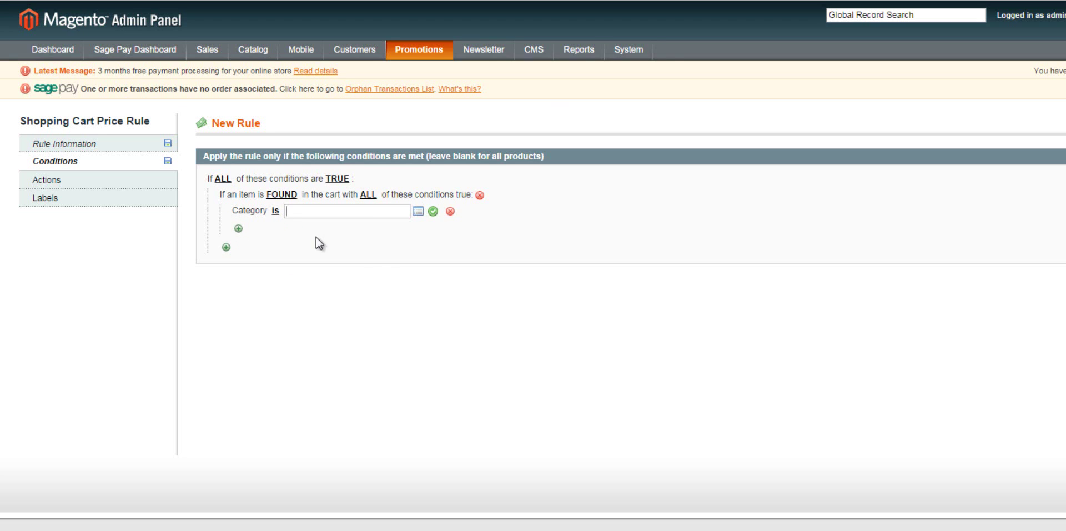
pyautogui.click(417, 216)
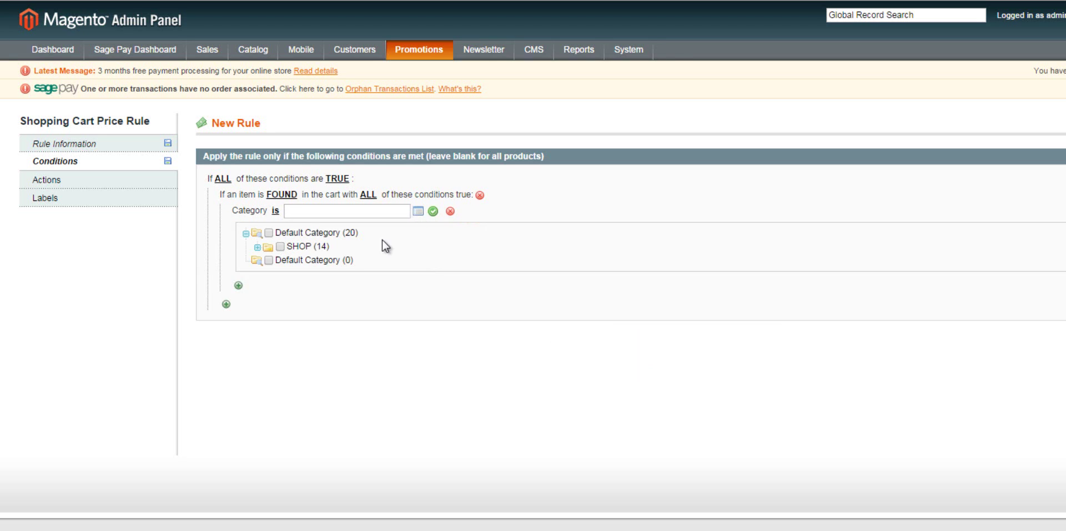
pyautogui.click(257, 246)
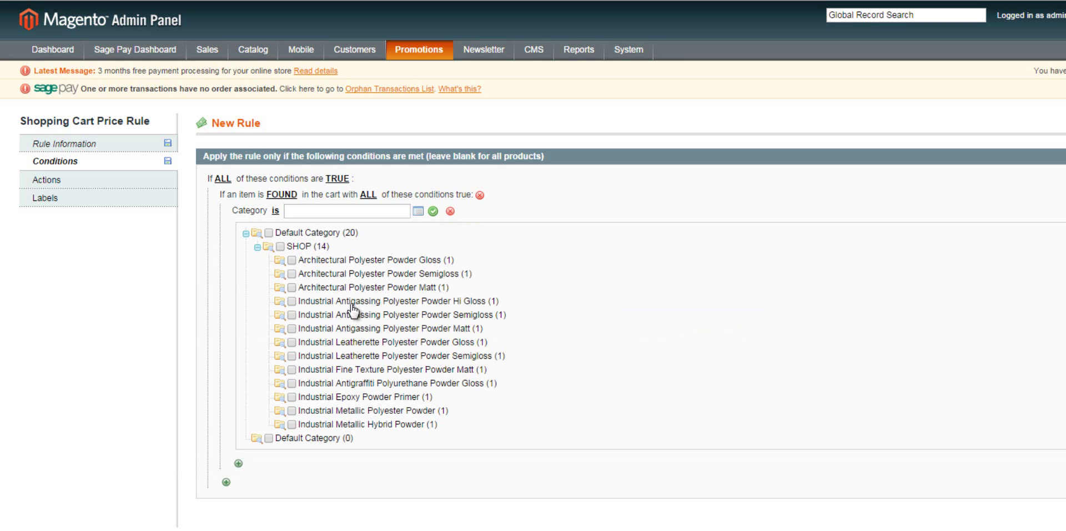
pyautogui.click(292, 260)
pyautogui.click(291, 274)
pyautogui.click(292, 287)
pyautogui.click(291, 301)
pyautogui.click(292, 315)
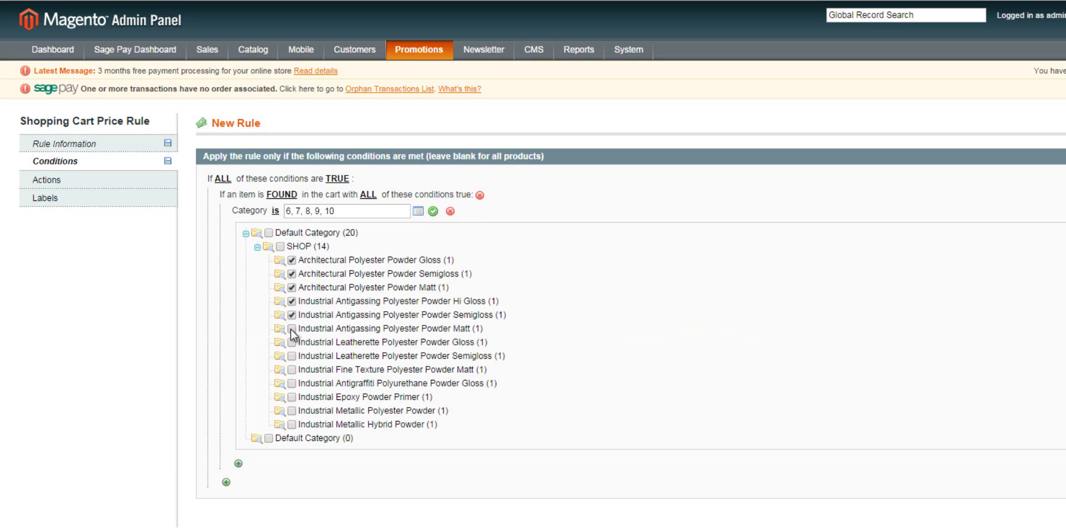
pyautogui.click(292, 328)
pyautogui.click(292, 342)
pyautogui.click(291, 356)
pyautogui.click(292, 370)
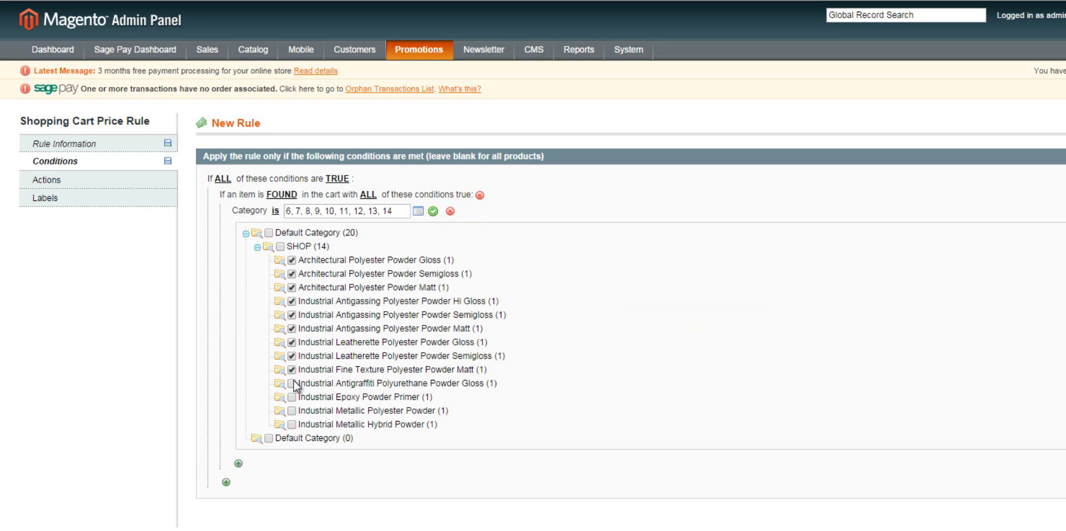
pyautogui.click(292, 383)
pyautogui.click(292, 397)
pyautogui.click(292, 410)
pyautogui.click(292, 425)
pyautogui.click(433, 211)
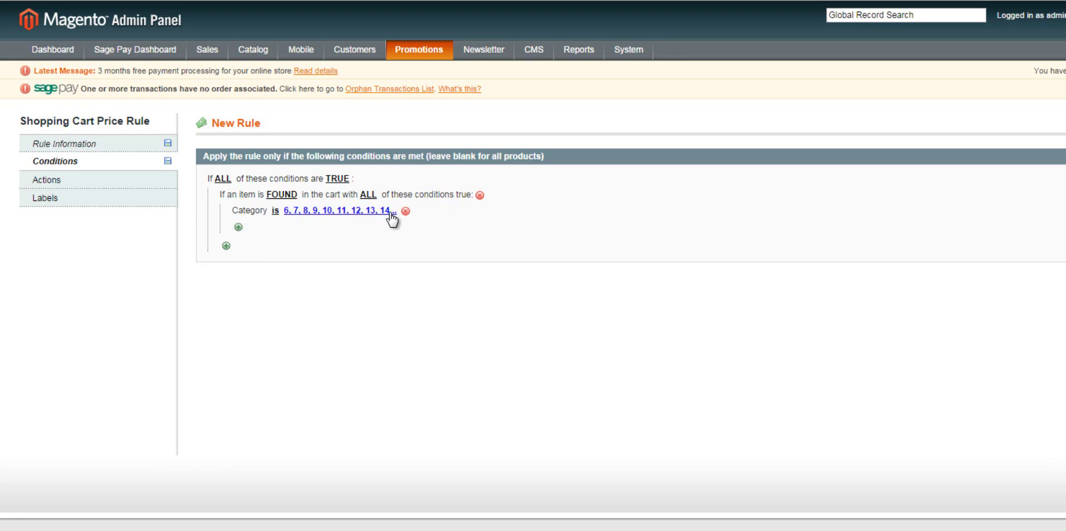
# Set the rule's action to a percent of product price discount with a discount amount of 5
pyautogui.click(80, 189)
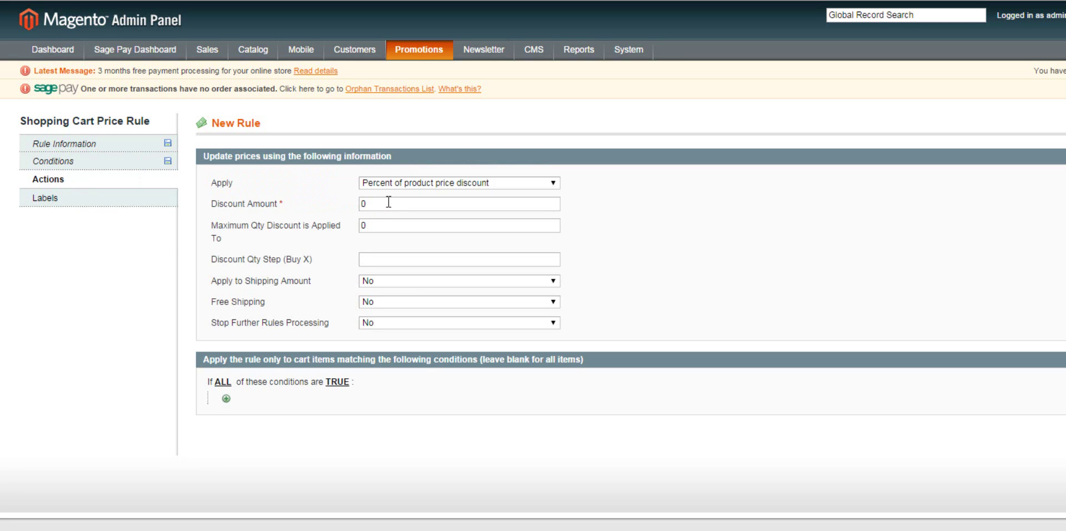
pyautogui.doubleClick(366, 204)
pyautogui.write('5')
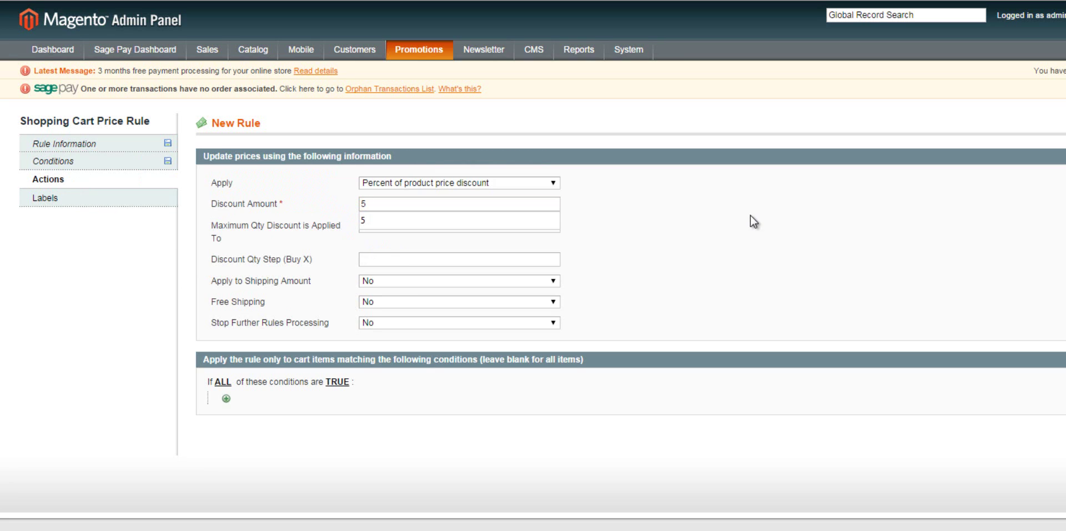
pyautogui.click(751, 215)
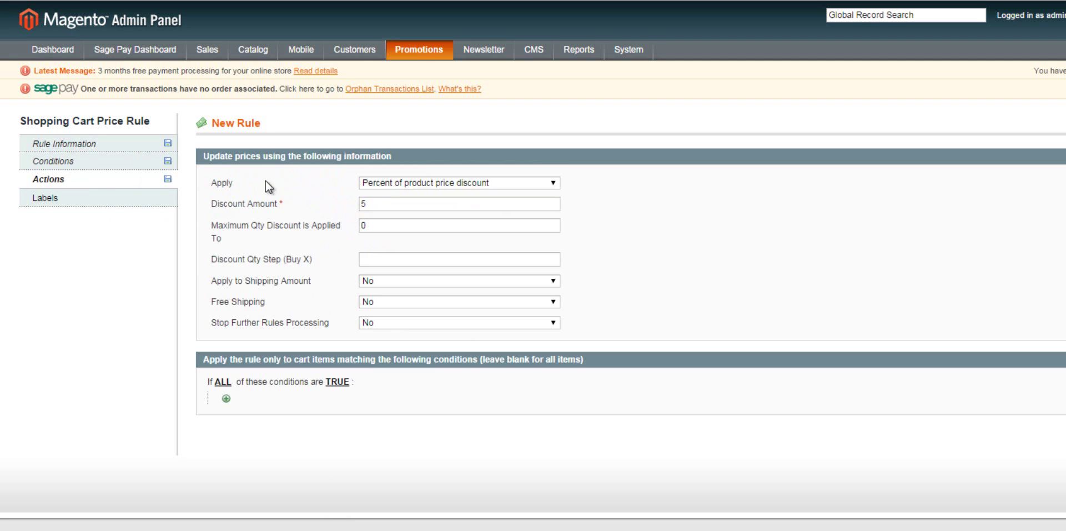
# Check the rule's label settings without entering a label, return to the discount actions, and save the new rule
pyautogui.click(96, 200)
pyautogui.click(423, 184)
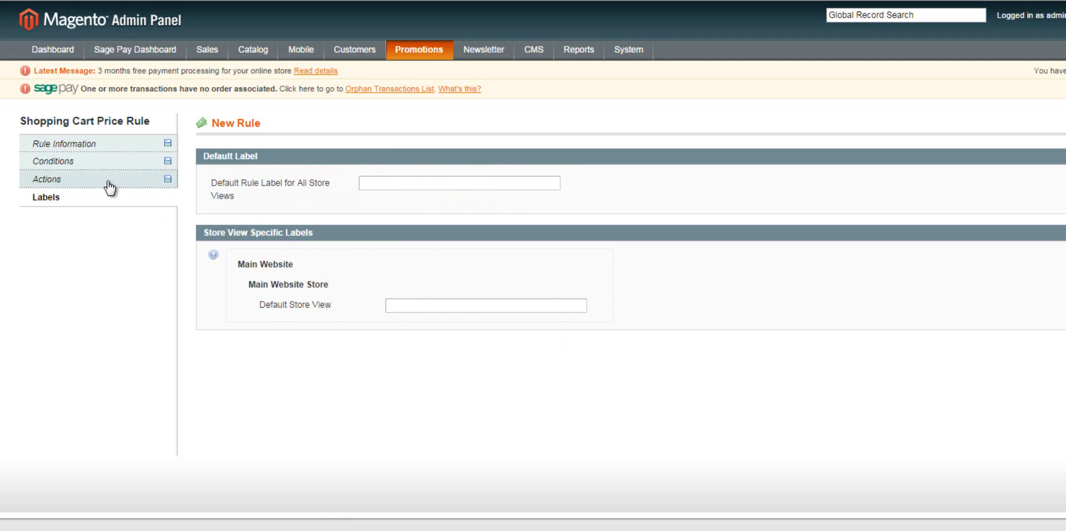
pyautogui.click(37, 178)
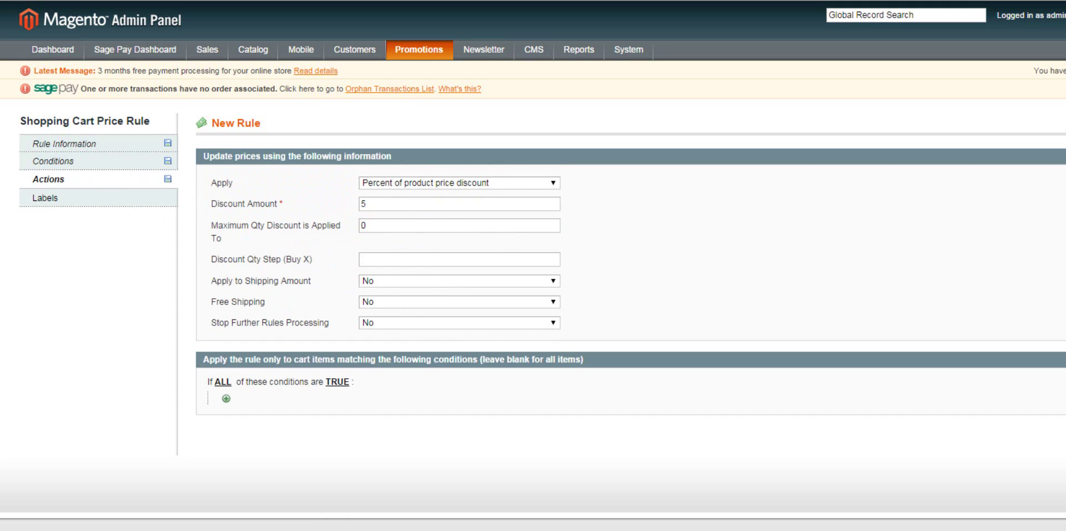
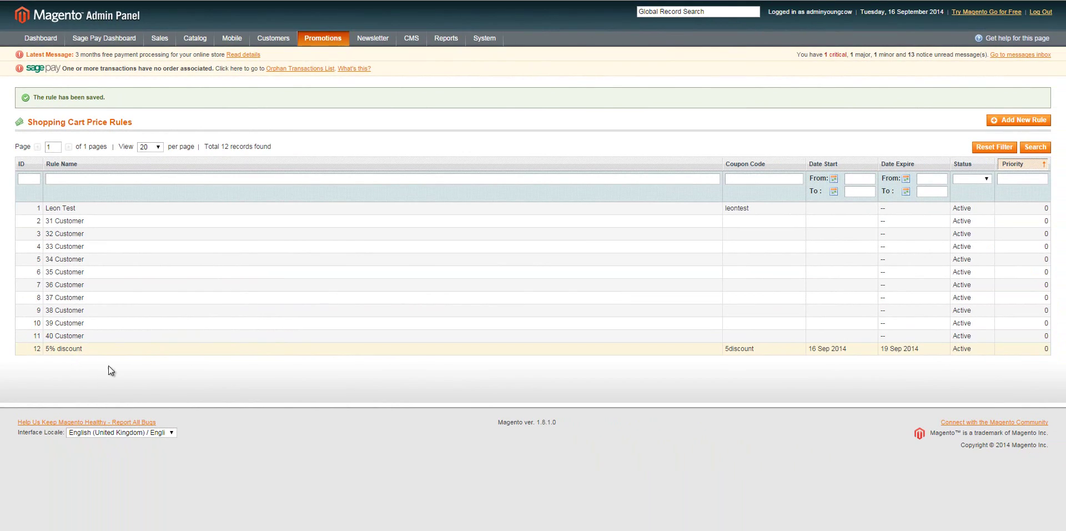
# Open the saved "5% discount" rule to review its coupon code and general information, and return to the rules list
pyautogui.moveTo(761, 350); pyautogui.dragTo(729, 350)
pyautogui.click(728, 351)
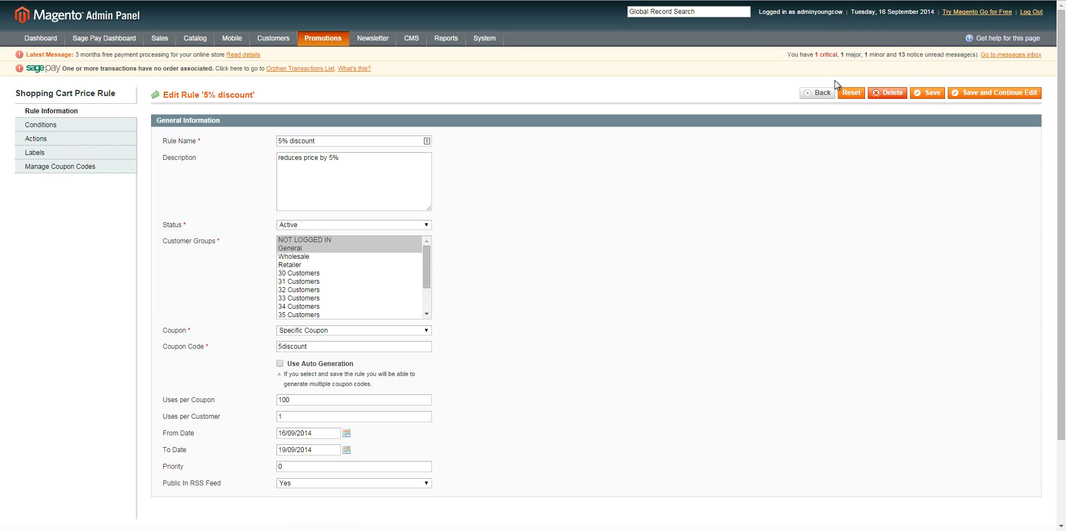
pyautogui.click(820, 95)
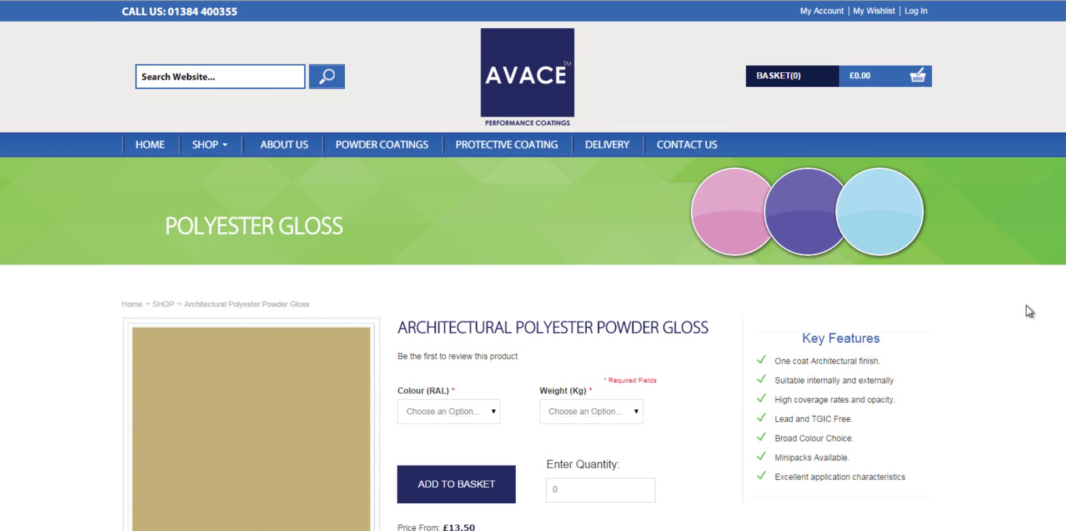
# Add the Architectural Polyester Powder Gloss product to the basket with colour 1003 and a weight of 1 kg
pyautogui.click(457, 408)
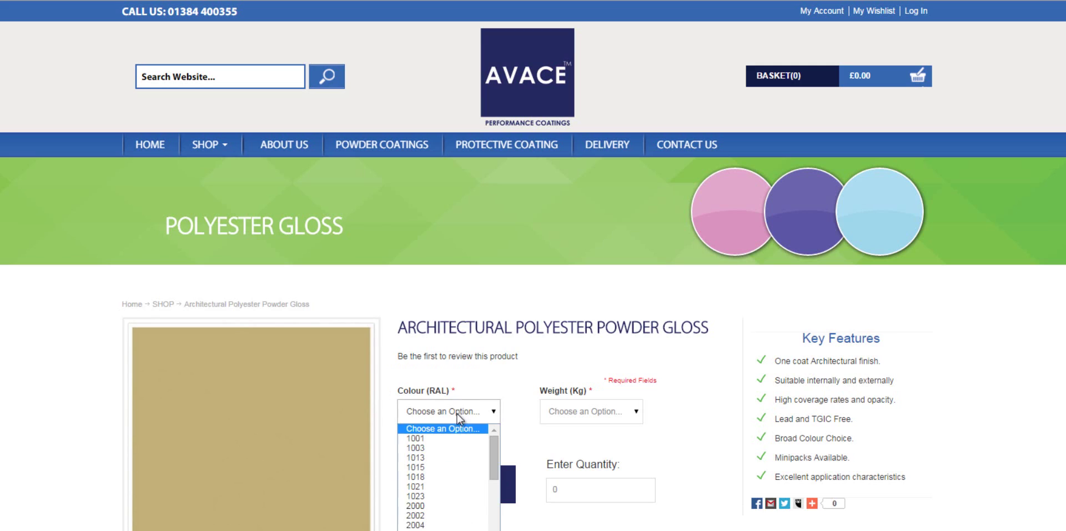
pyautogui.click(449, 448)
pyautogui.click(583, 414)
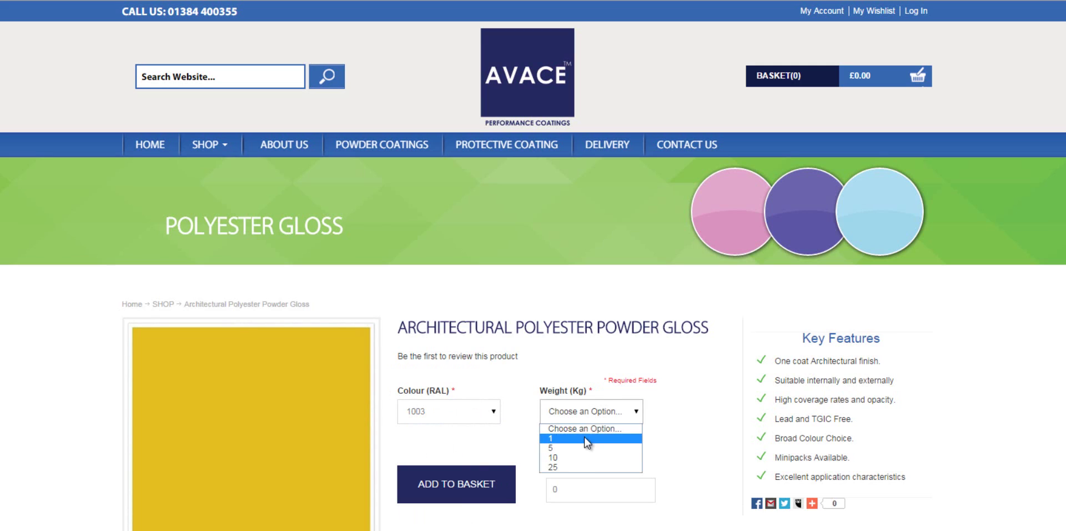
pyautogui.click(584, 438)
pyautogui.click(488, 486)
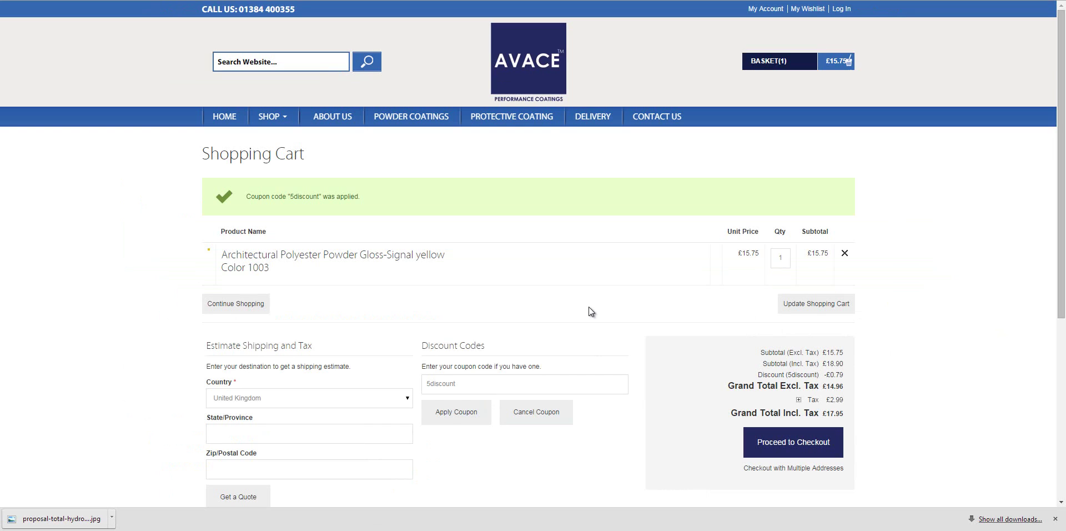
# Apply the discount code 5discount to the shopping cart
pyautogui.click(482, 381)
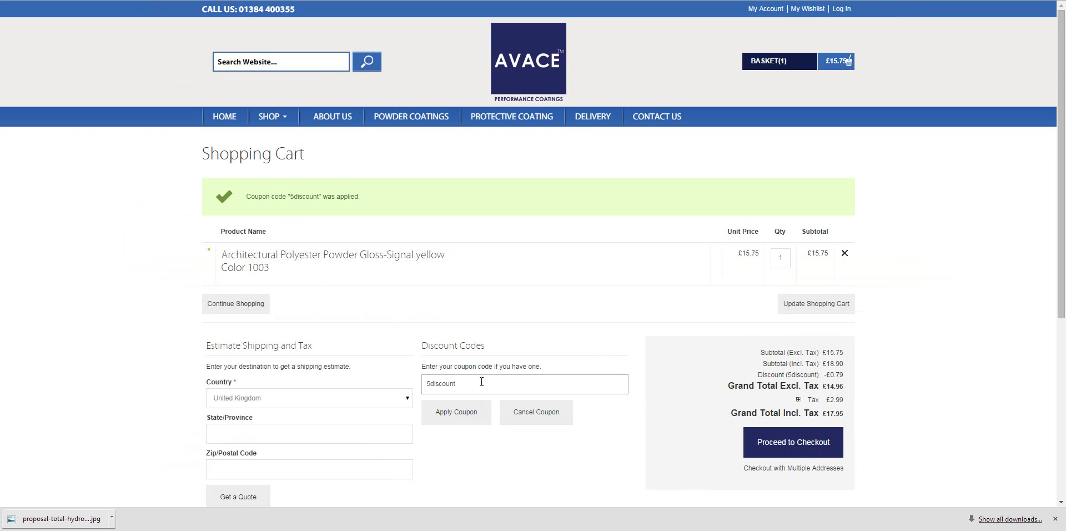
pyautogui.click(474, 416)
# Switch to the Magento Admin Panel, open the "5% discount" rule, check its selected customer groups, and save the rule
pyautogui.hotkey('ctrl', 'Tab')
pyautogui.click(77, 349)
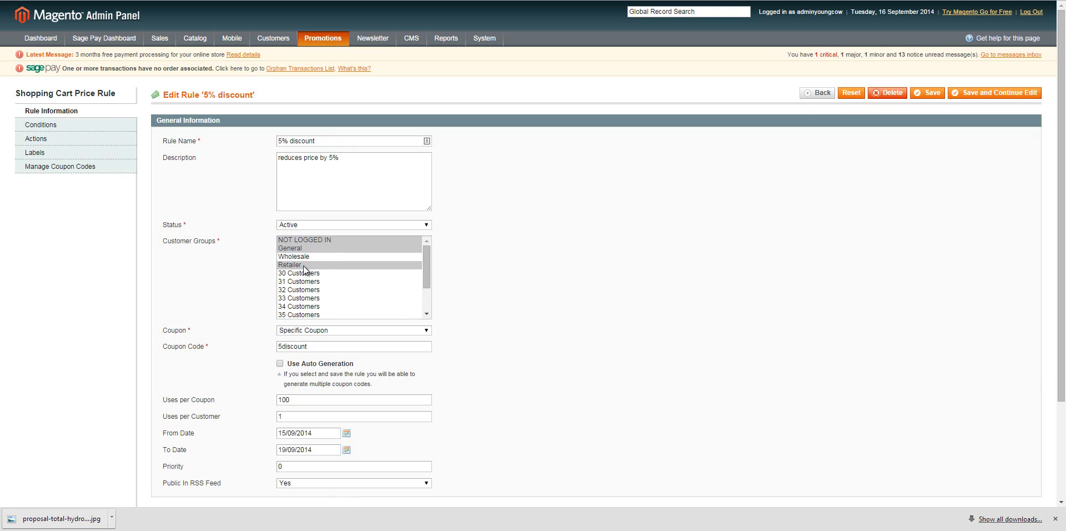
pyautogui.moveTo(425, 262); pyautogui.dragTo(422, 236)
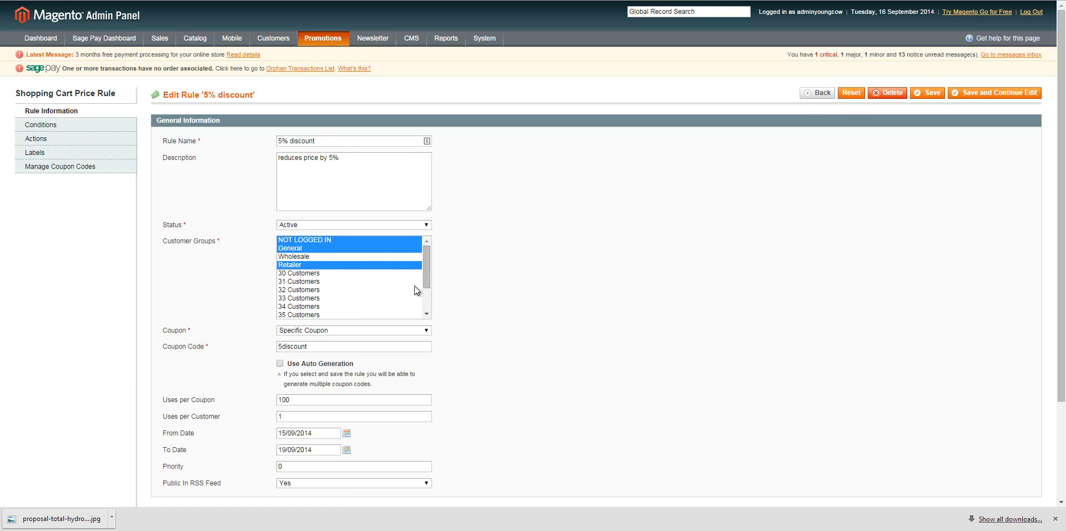
pyautogui.click(942, 96)
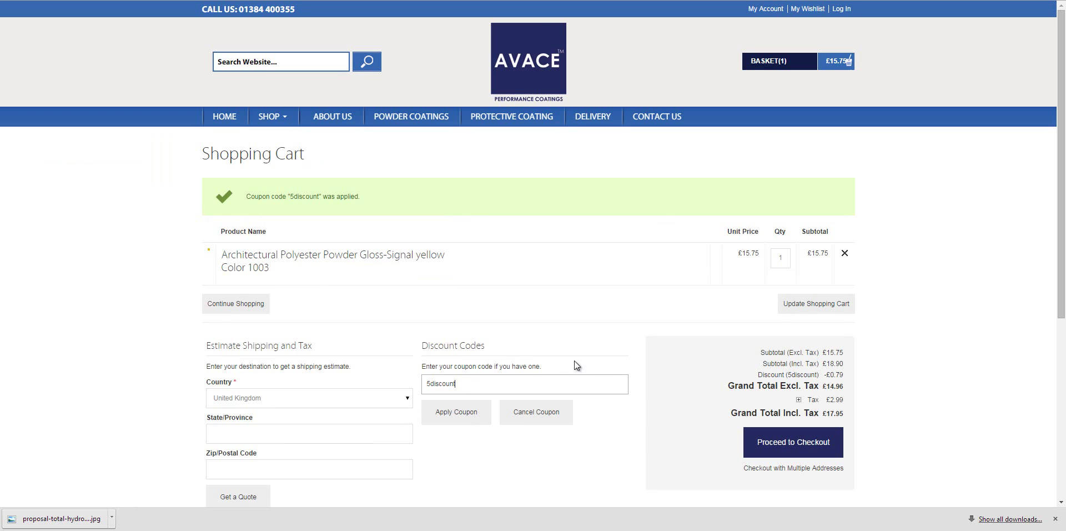
# Examine the 5discount line and its amount in the storefront cart totals
pyautogui.doubleClick(772, 374)
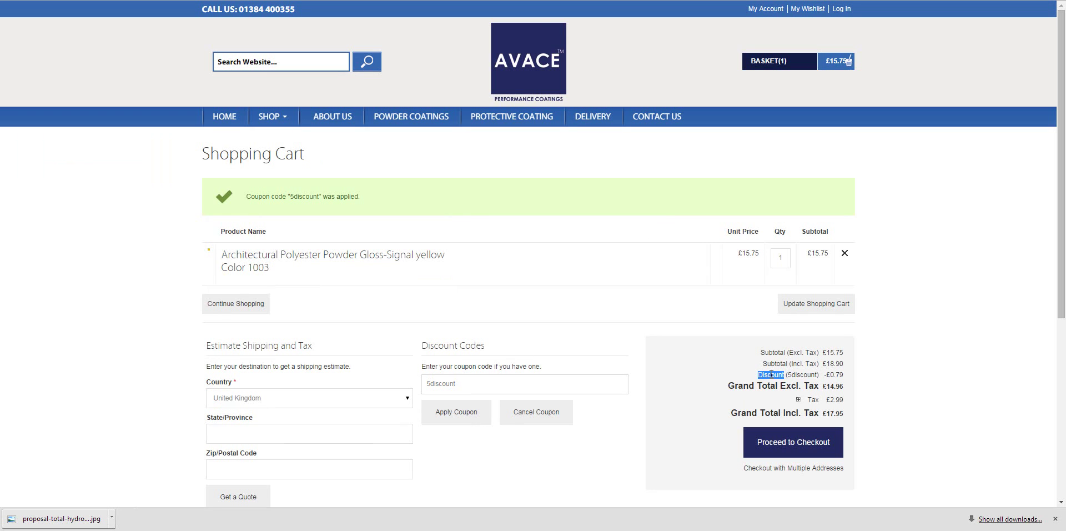
pyautogui.doubleClick(805, 376)
pyautogui.click(843, 377)
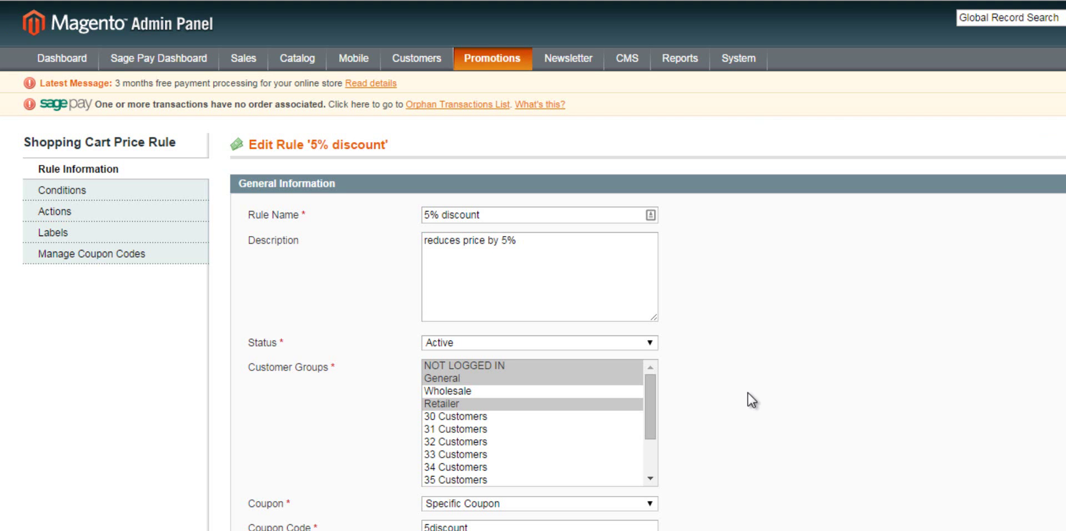
# Review the "5% discount" rule's conditions, discount actions and general information in the Magento Admin Panel
pyautogui.click(154, 191)
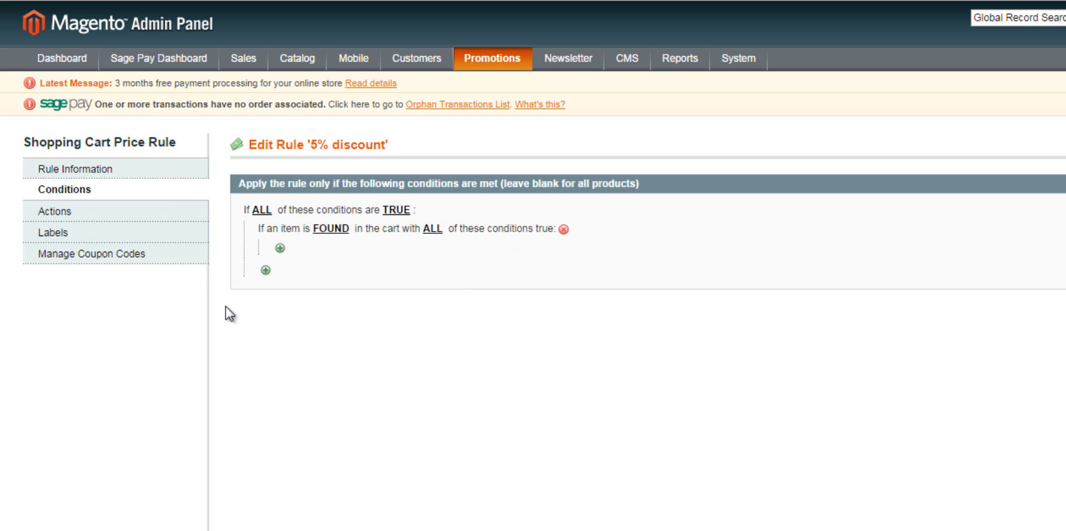
pyautogui.click(105, 215)
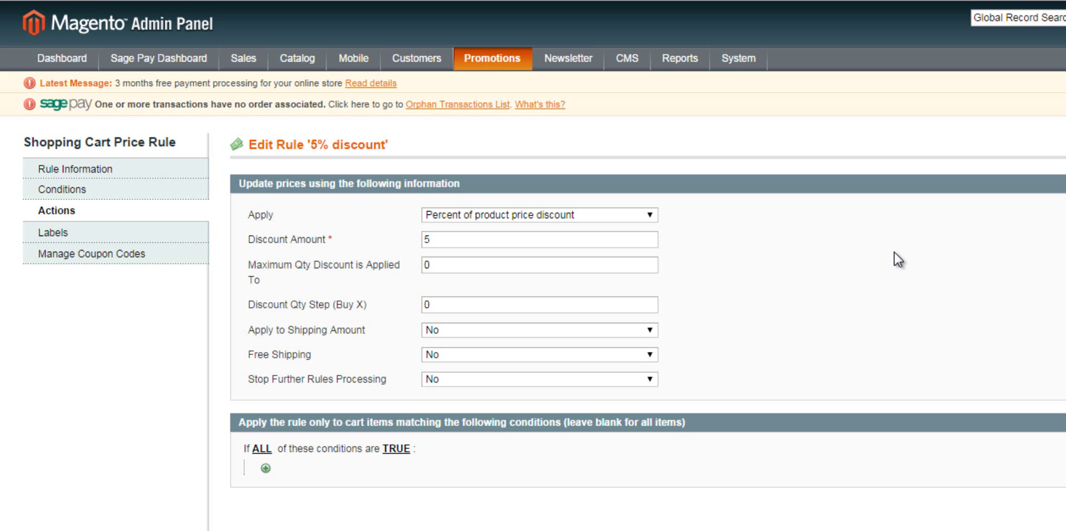
pyautogui.click(492, 265)
pyautogui.click(484, 381)
pyautogui.click(804, 356)
pyautogui.click(526, 380)
pyautogui.click(700, 409)
pyautogui.click(146, 238)
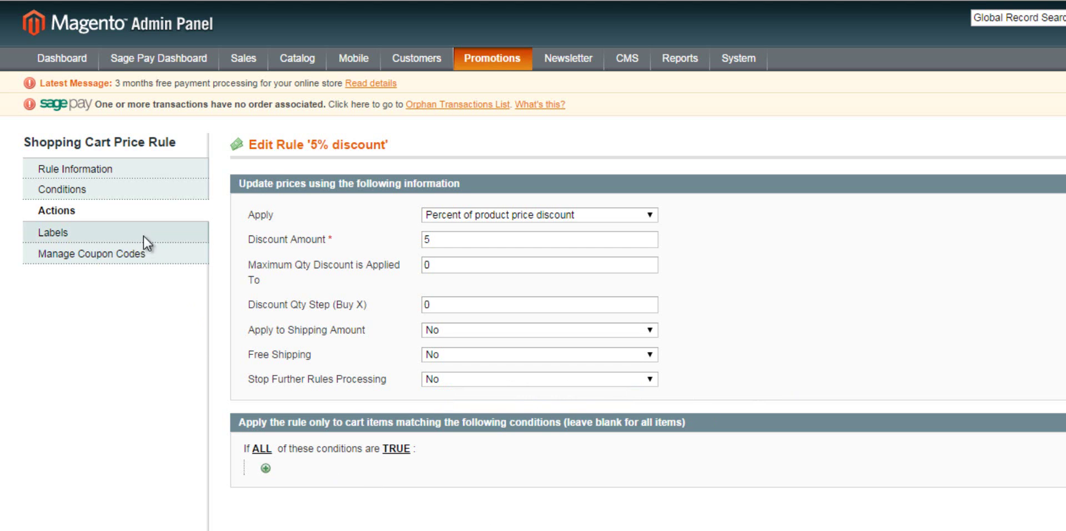
pyautogui.click(145, 172)
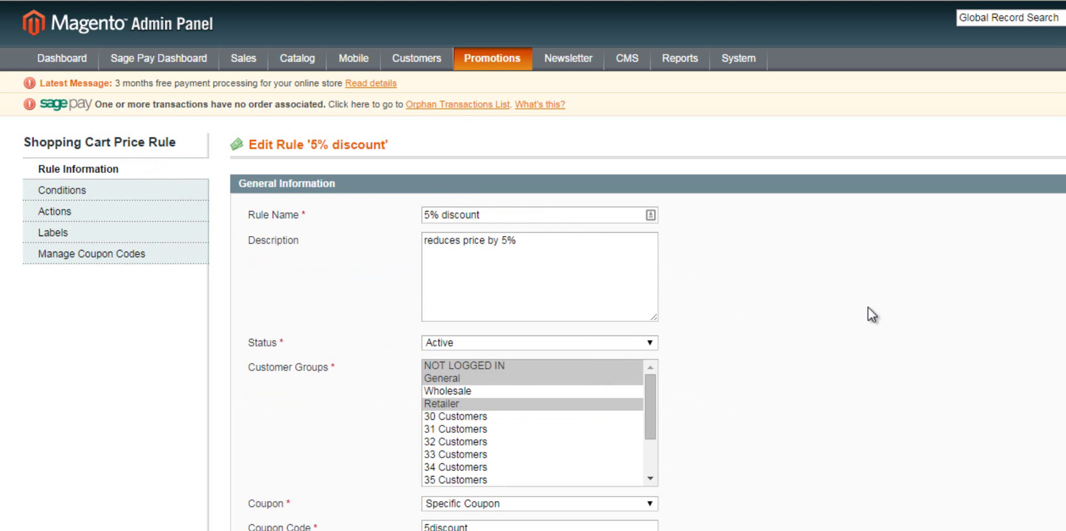
pyautogui.moveTo(468, 57)
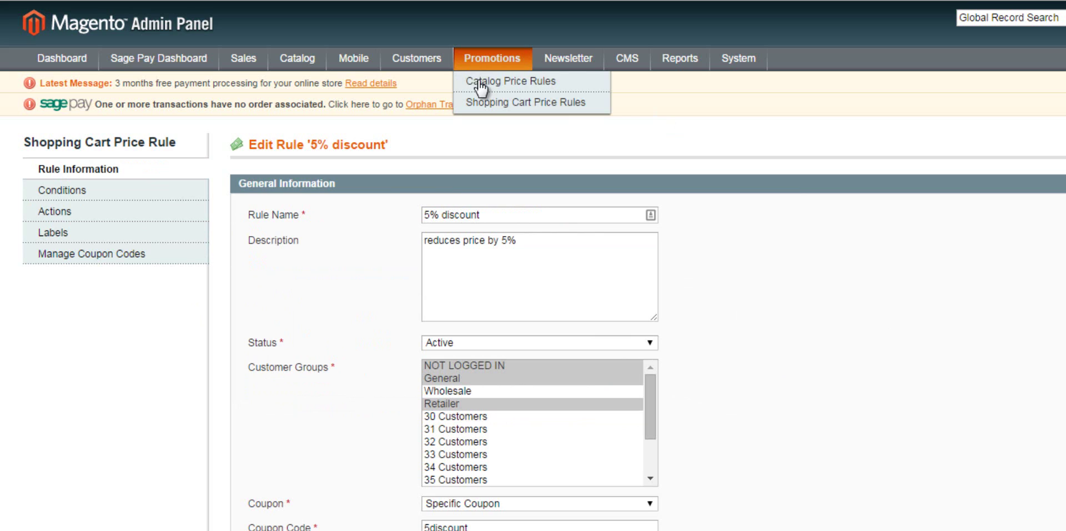